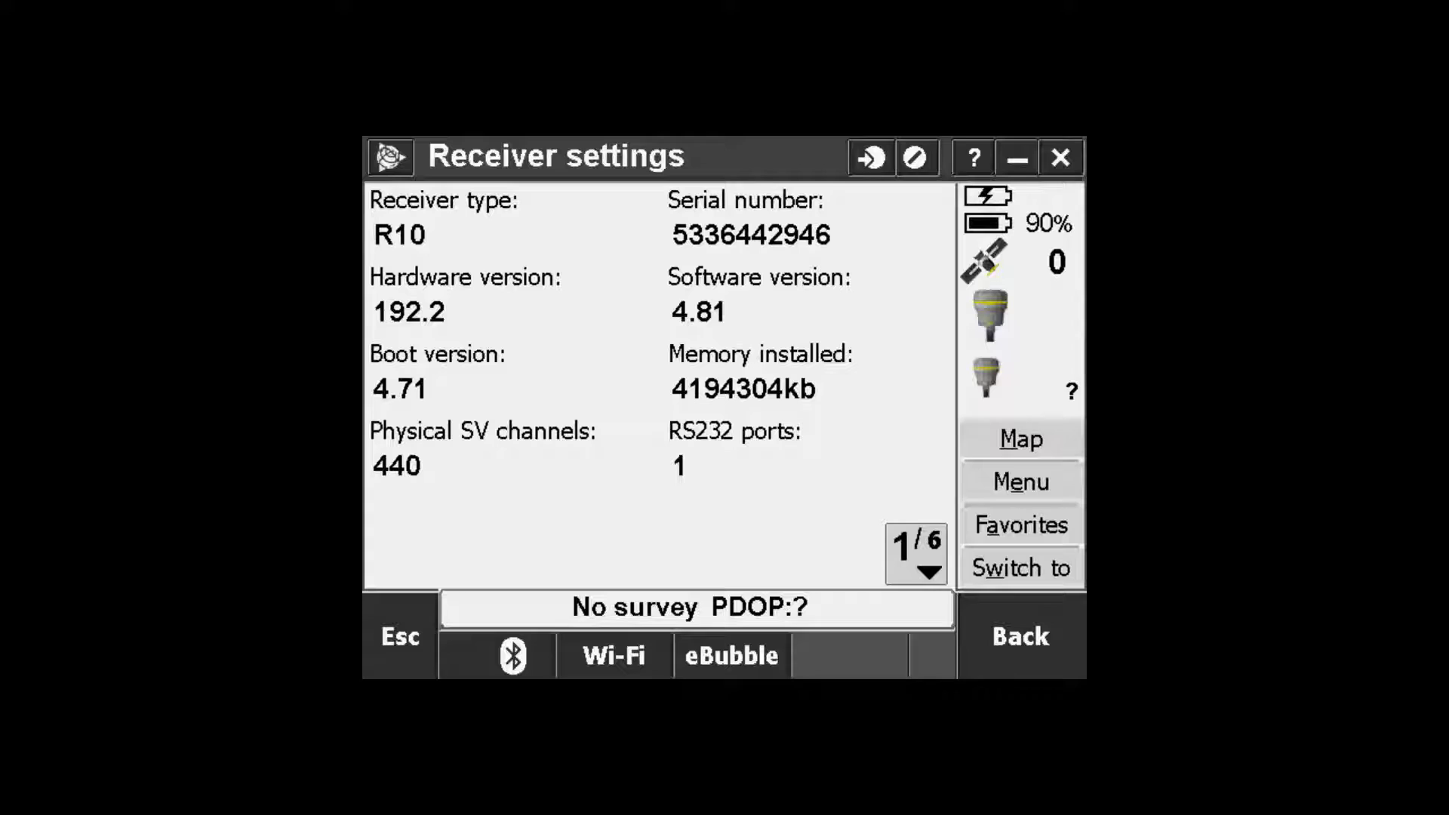
Step: Change the R10 receiver's Wi-Fi mode from Off to Access Point and save it
left_click(614, 654)
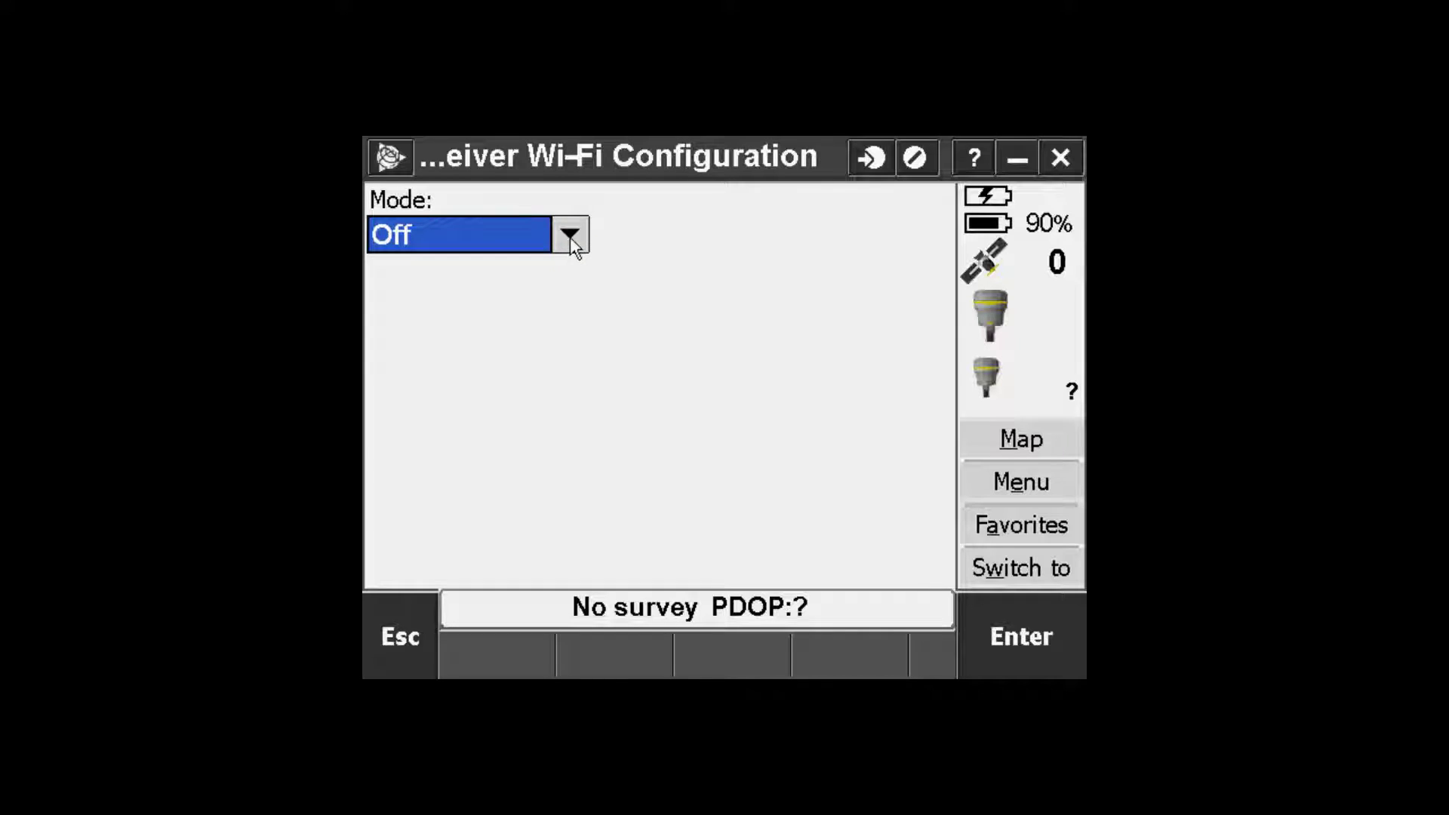
left_click(571, 239)
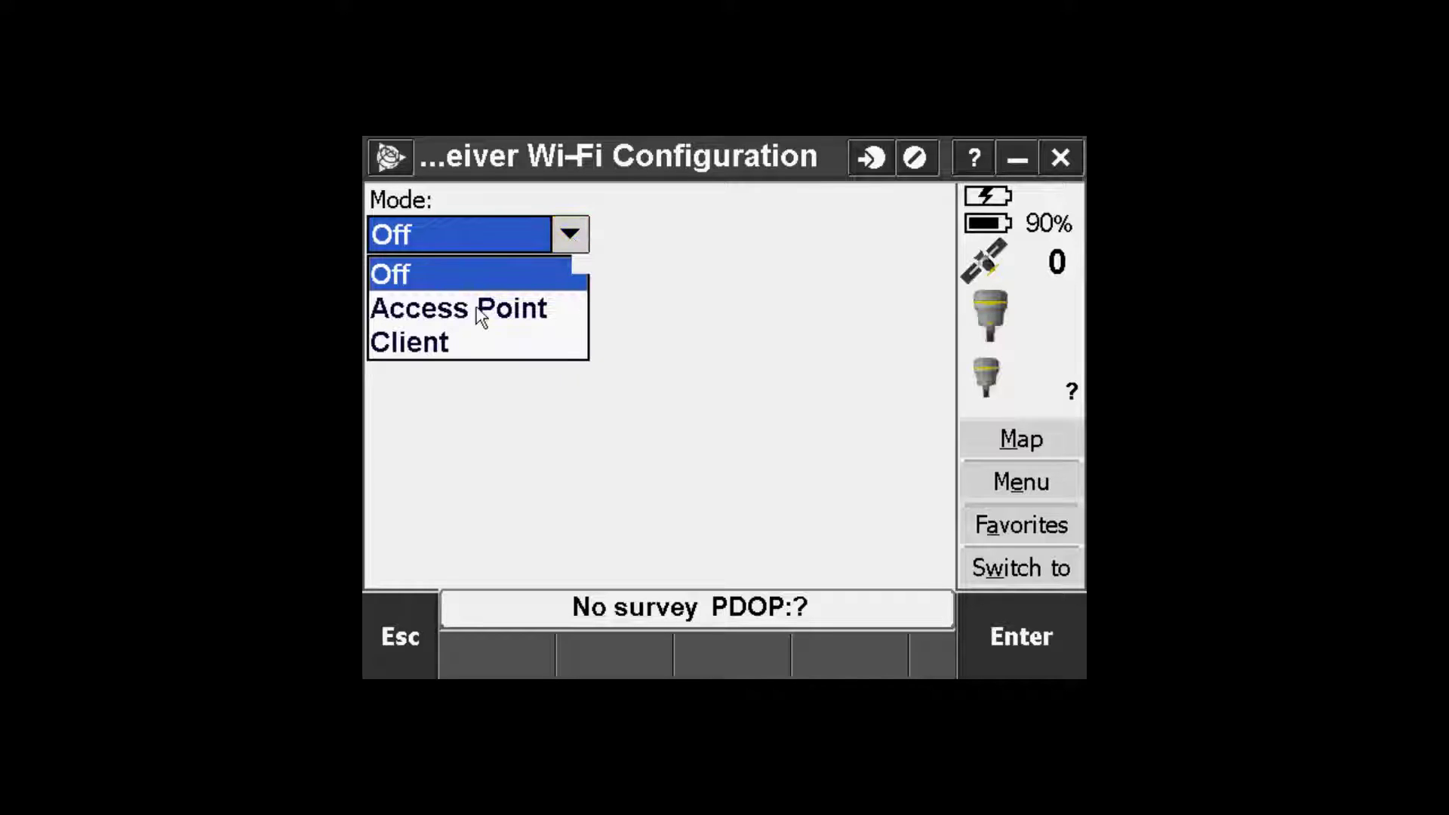
left_click(477, 305)
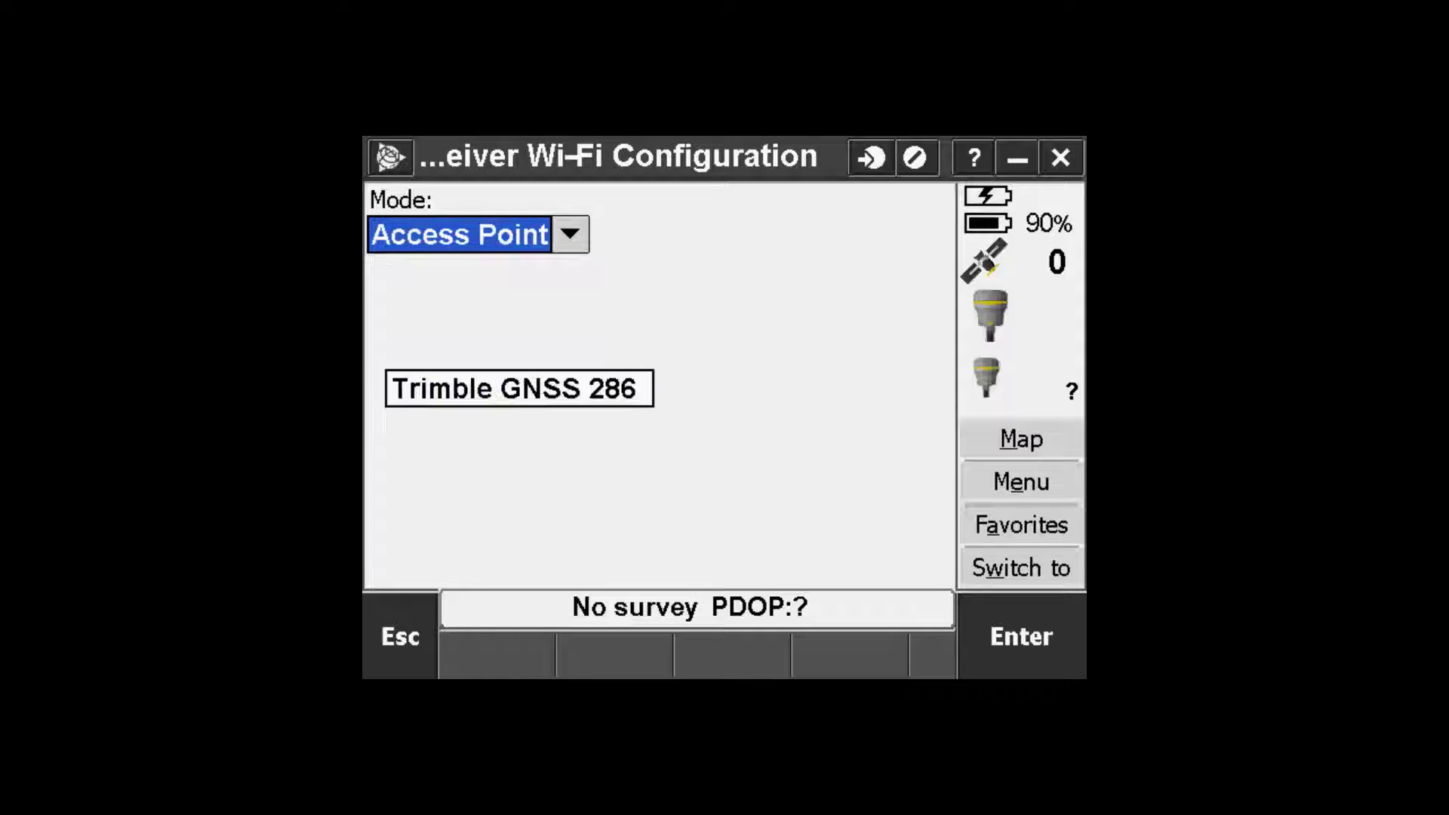
left_click(922, 560)
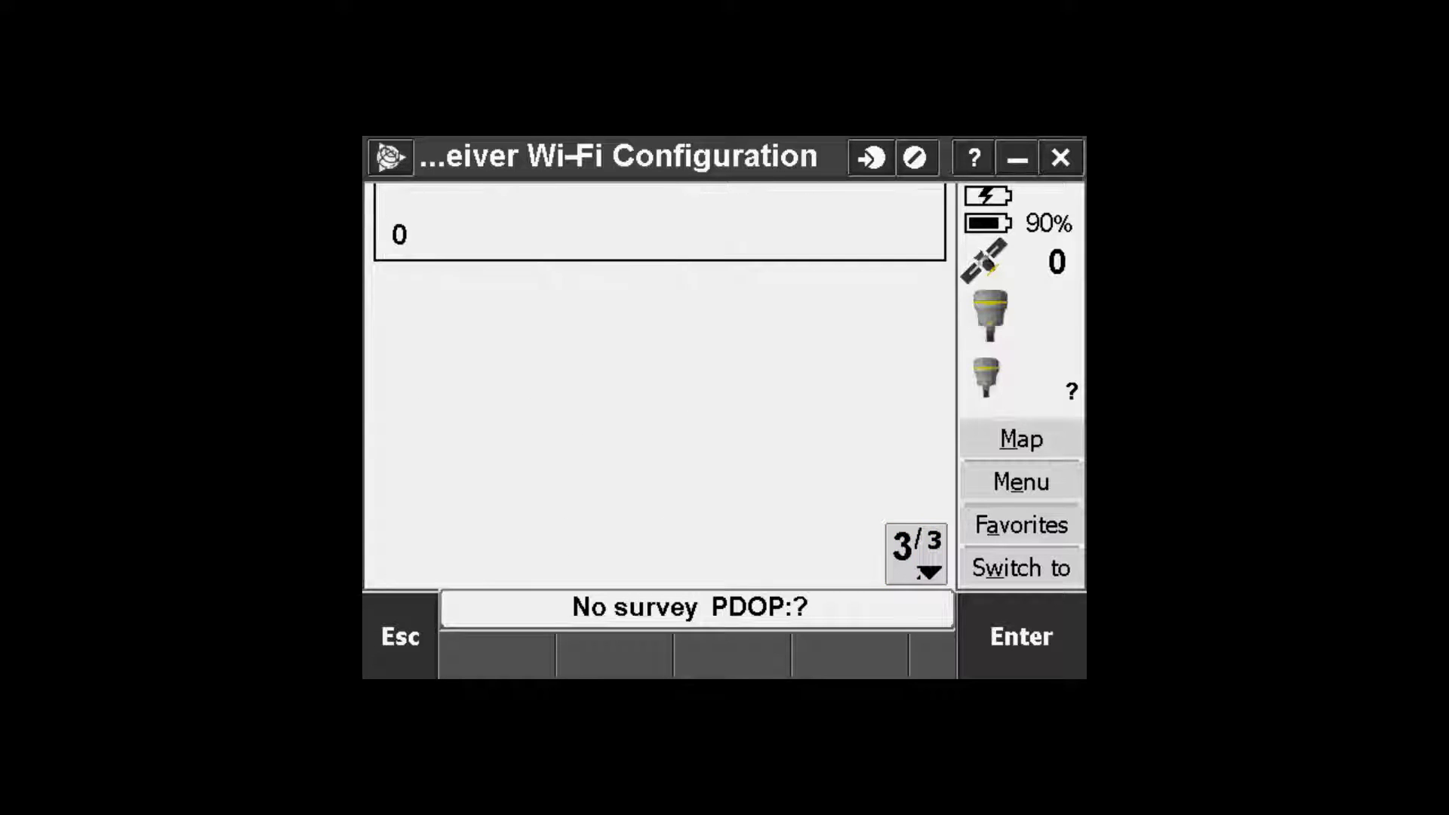
left_click(921, 549)
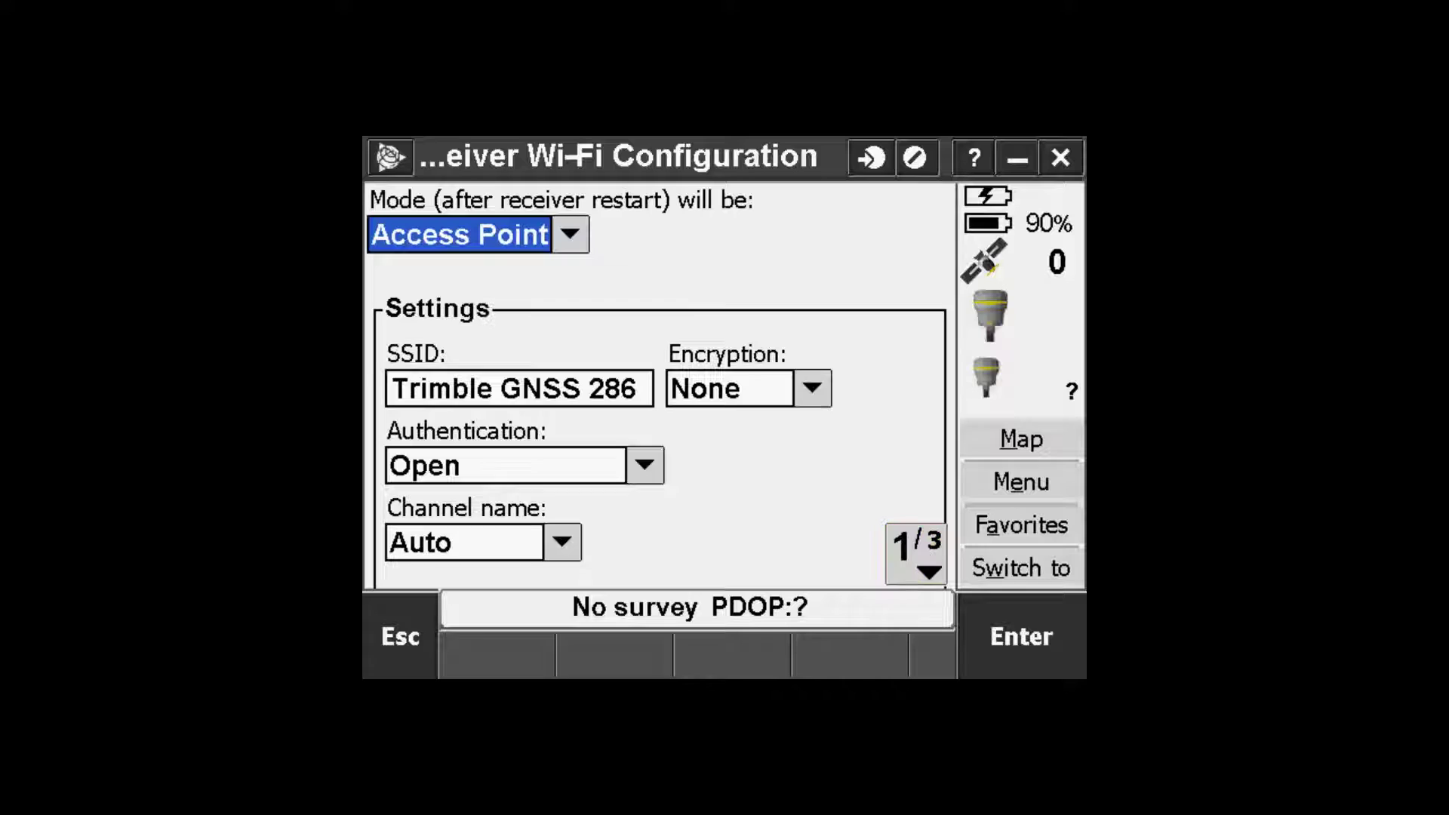
left_click(1066, 642)
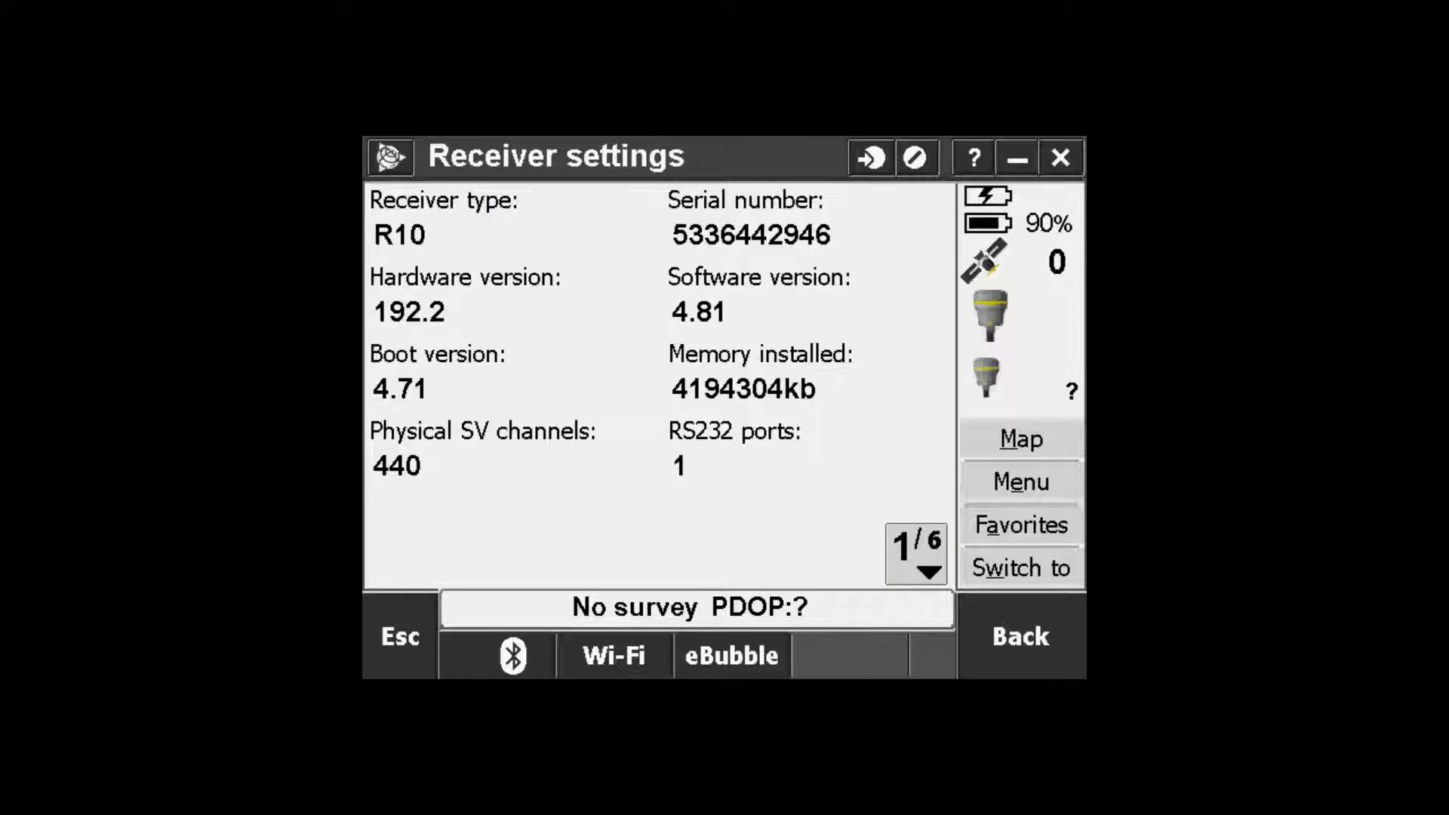
Step: Connect the laptop to the Trimble GNSS 2867 wireless network and confirm the connection
left_click(1031, 632)
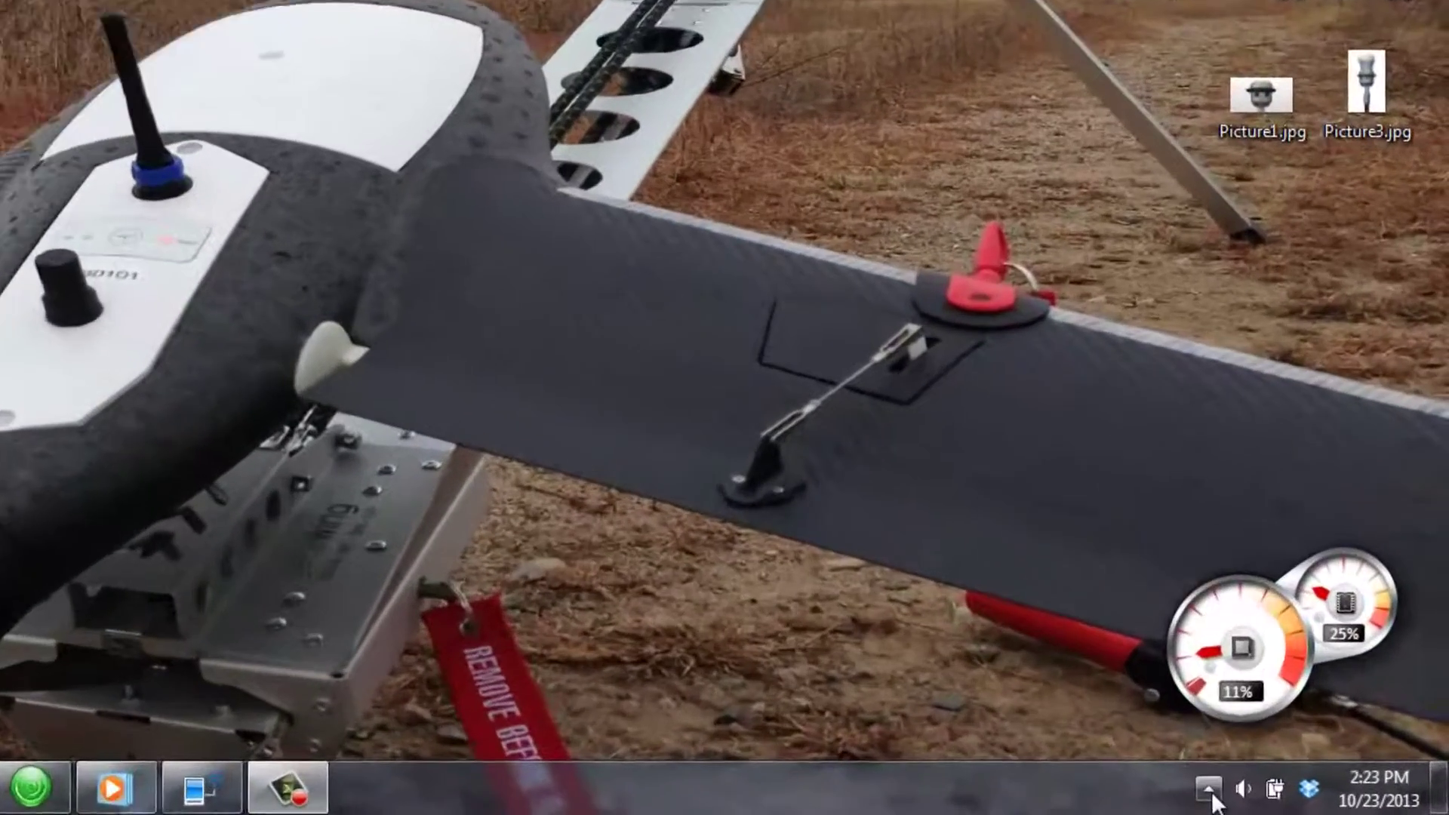
left_click(1209, 790)
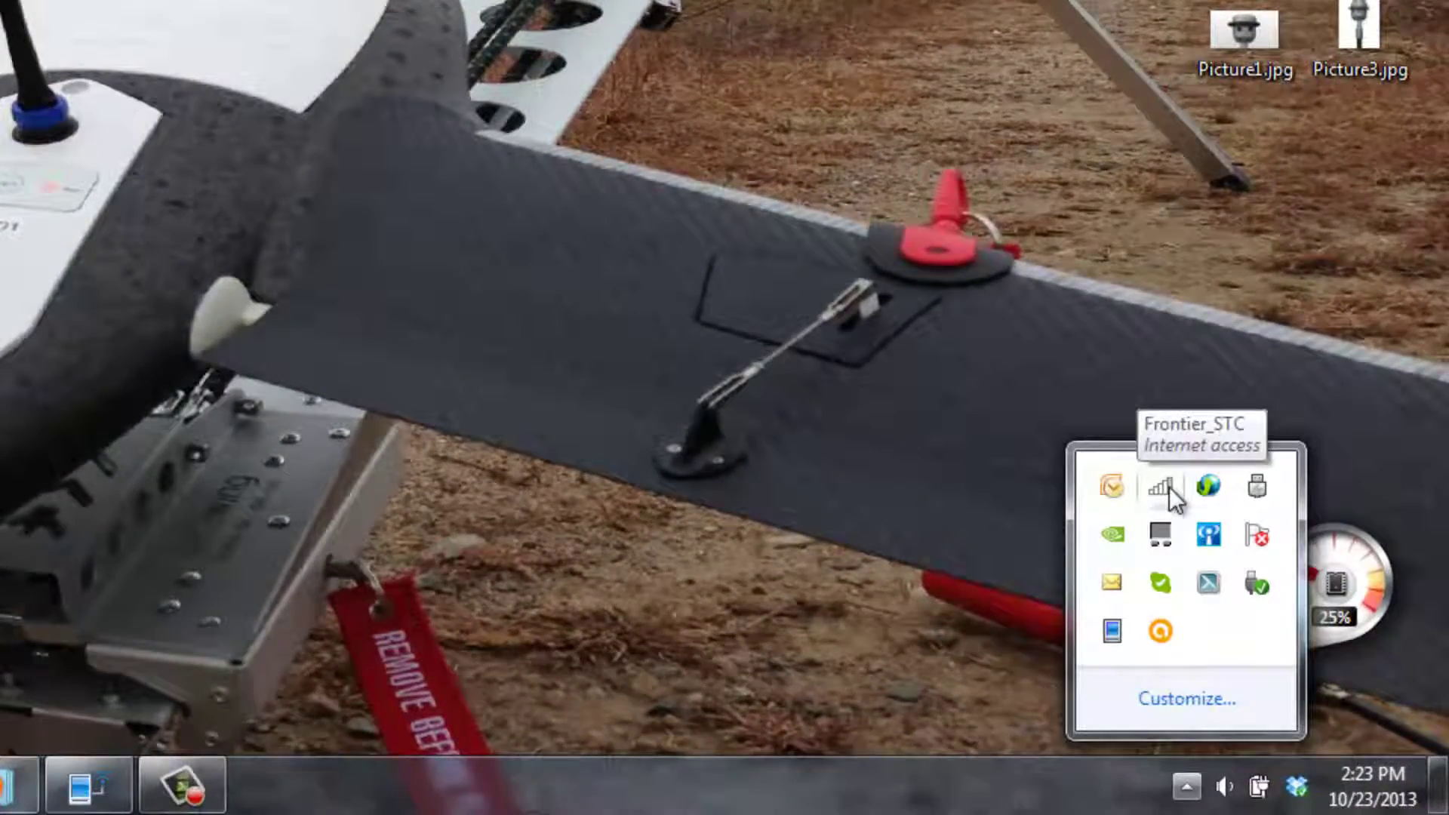
left_click(1169, 487)
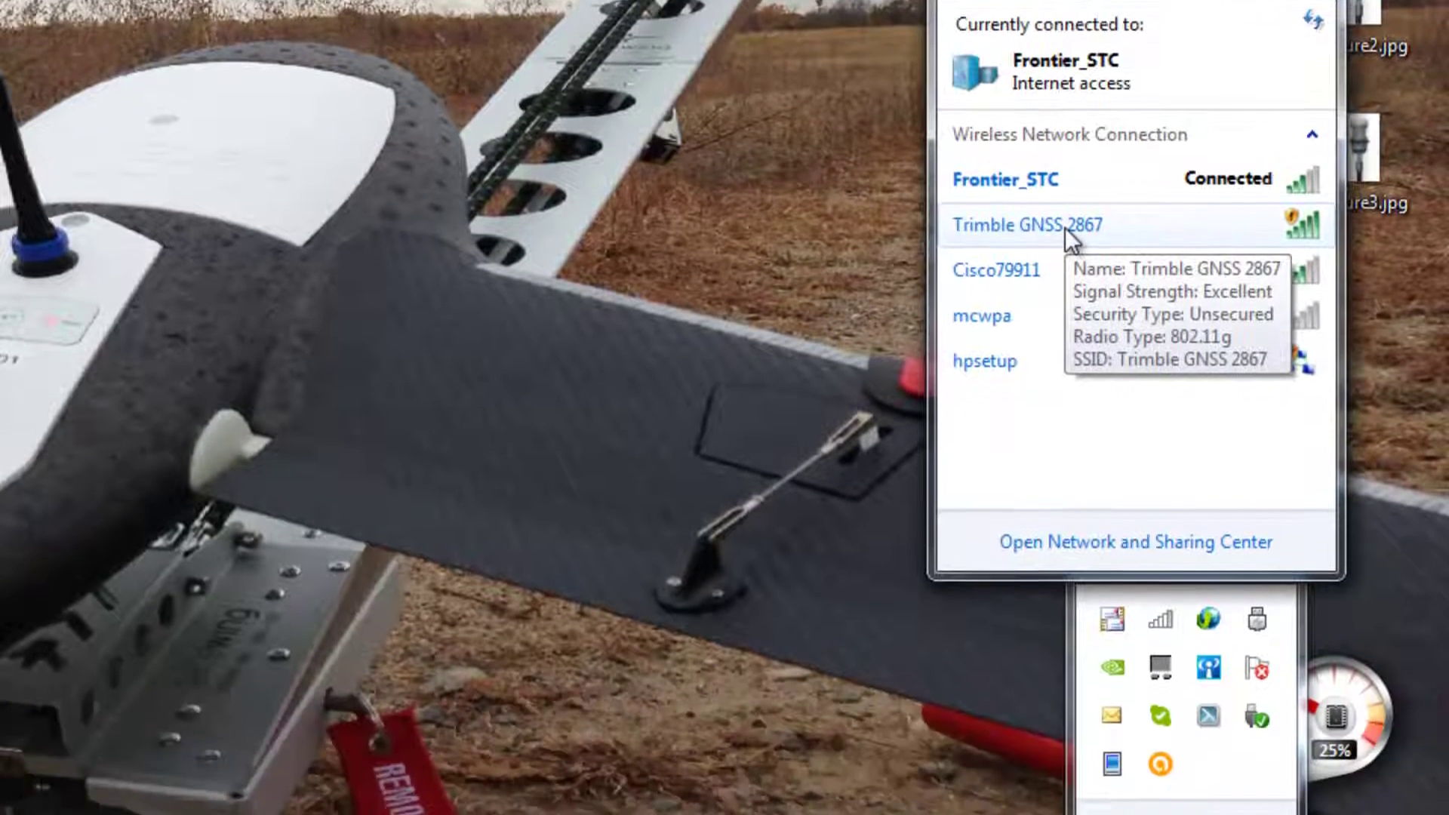
double_click(1066, 360)
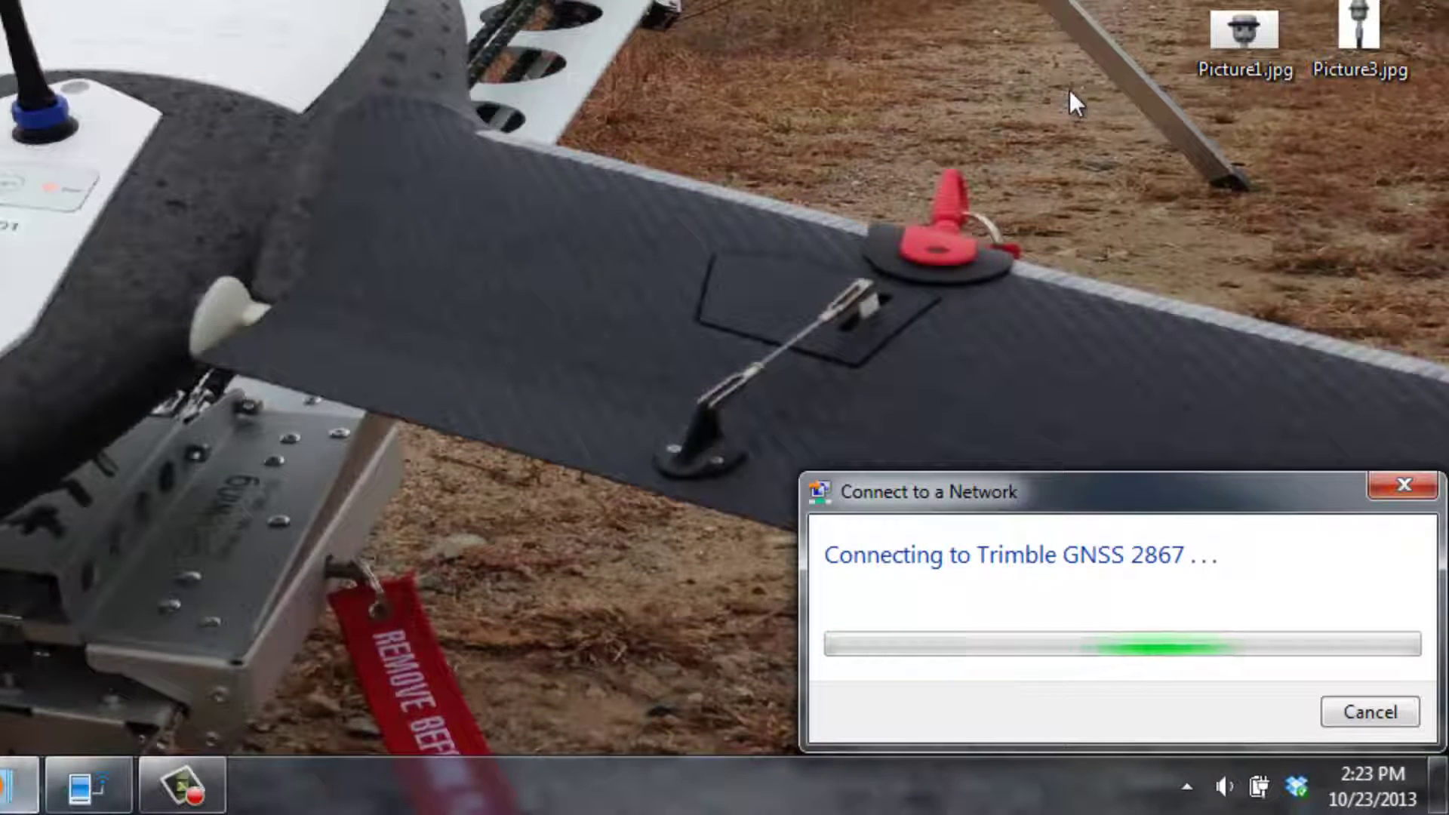
left_click(1186, 786)
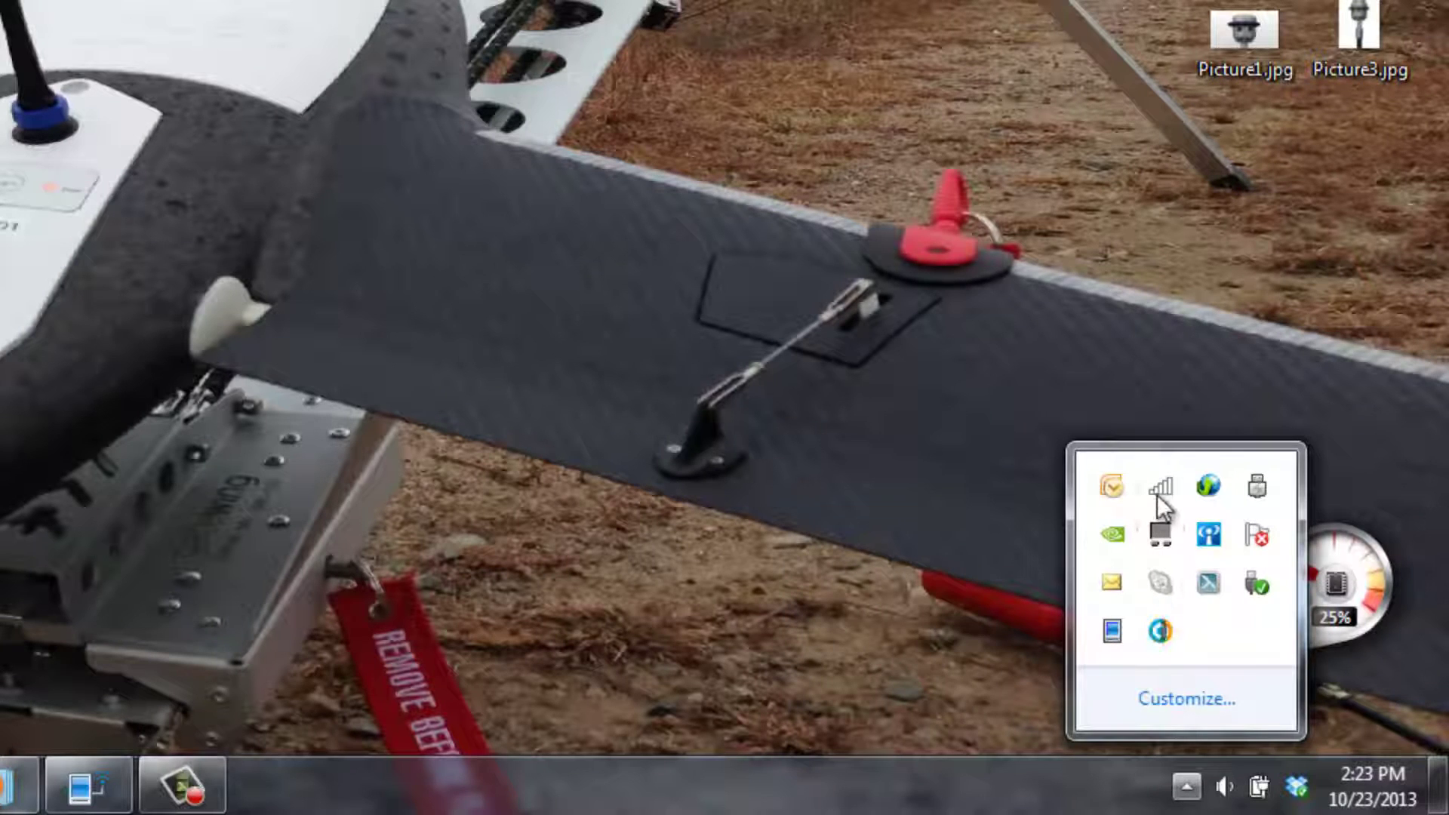
mouse_move(1158, 495)
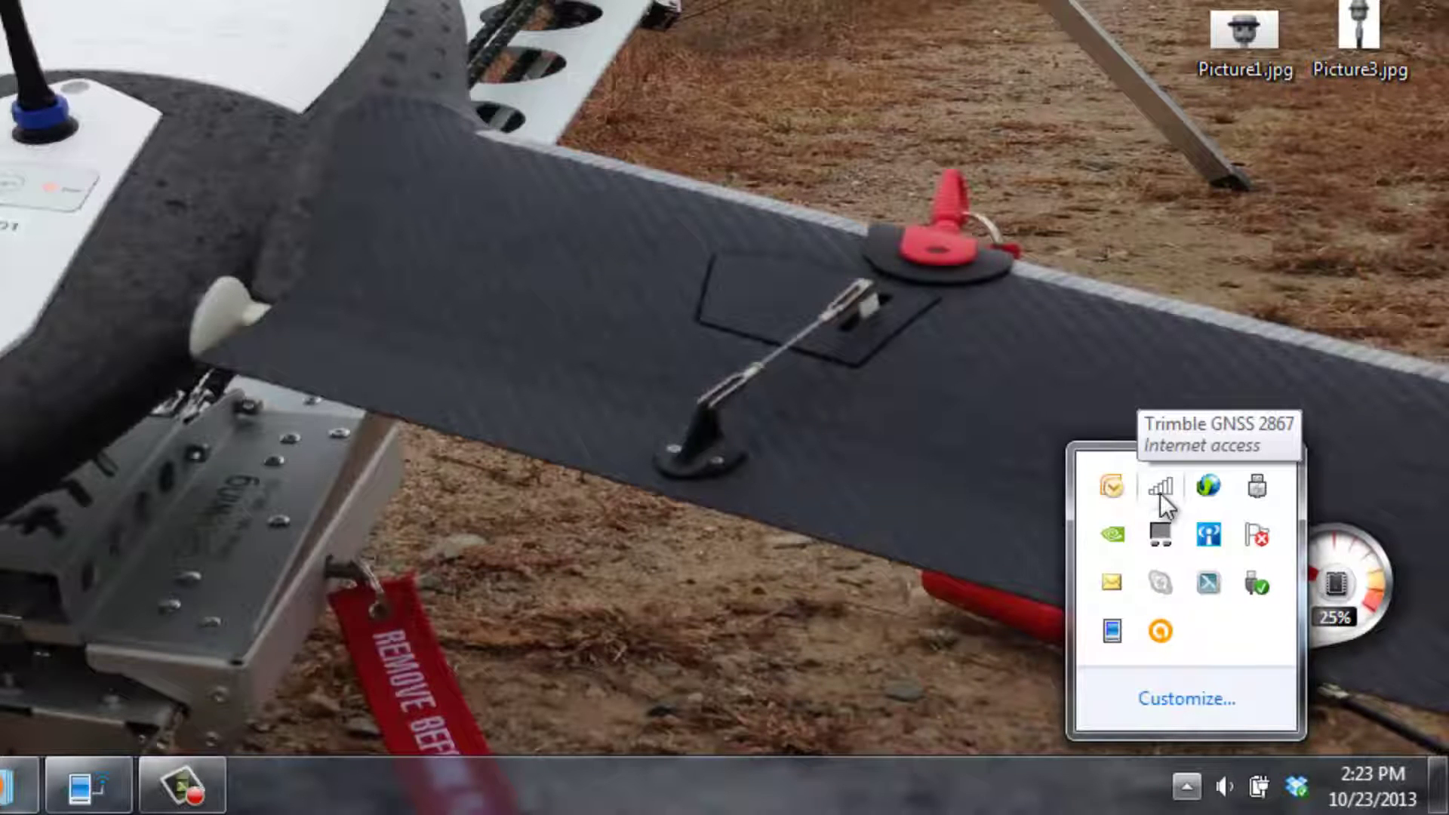
left_click(171, 803)
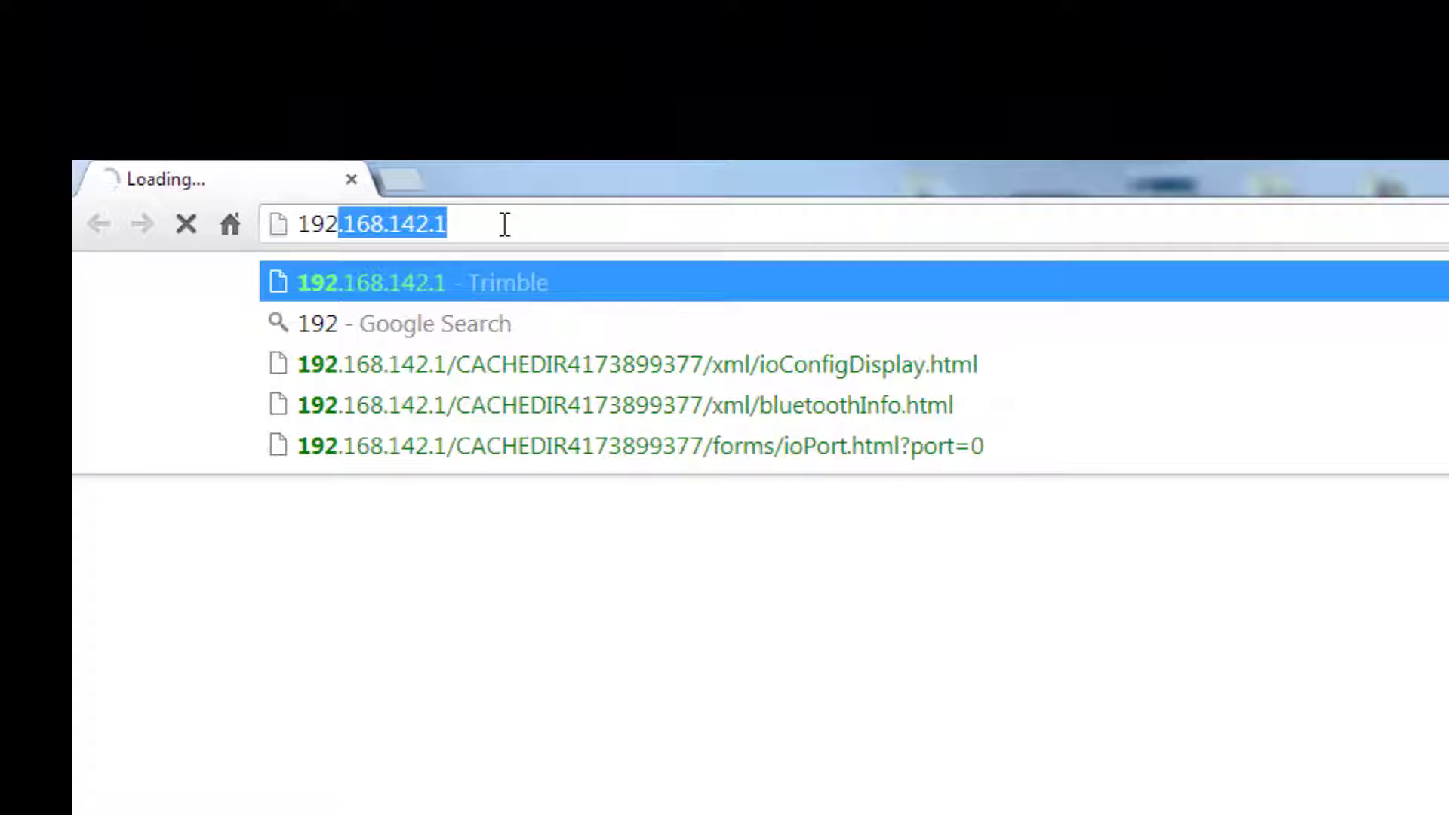
Step: Load 192.168.142.1 in the browser and fill in the receiver's login user name and password
type(".168")
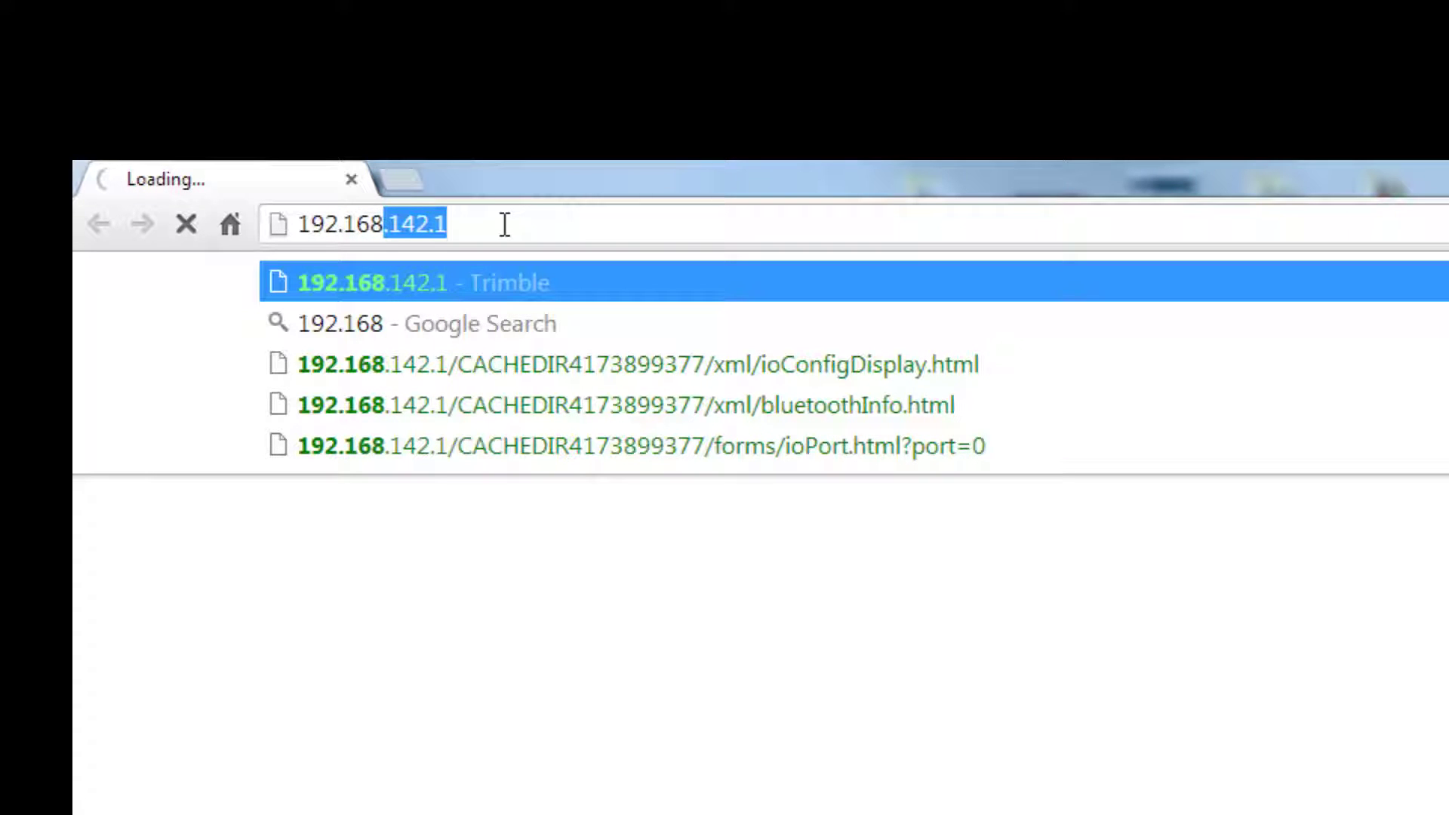
type(".142.")
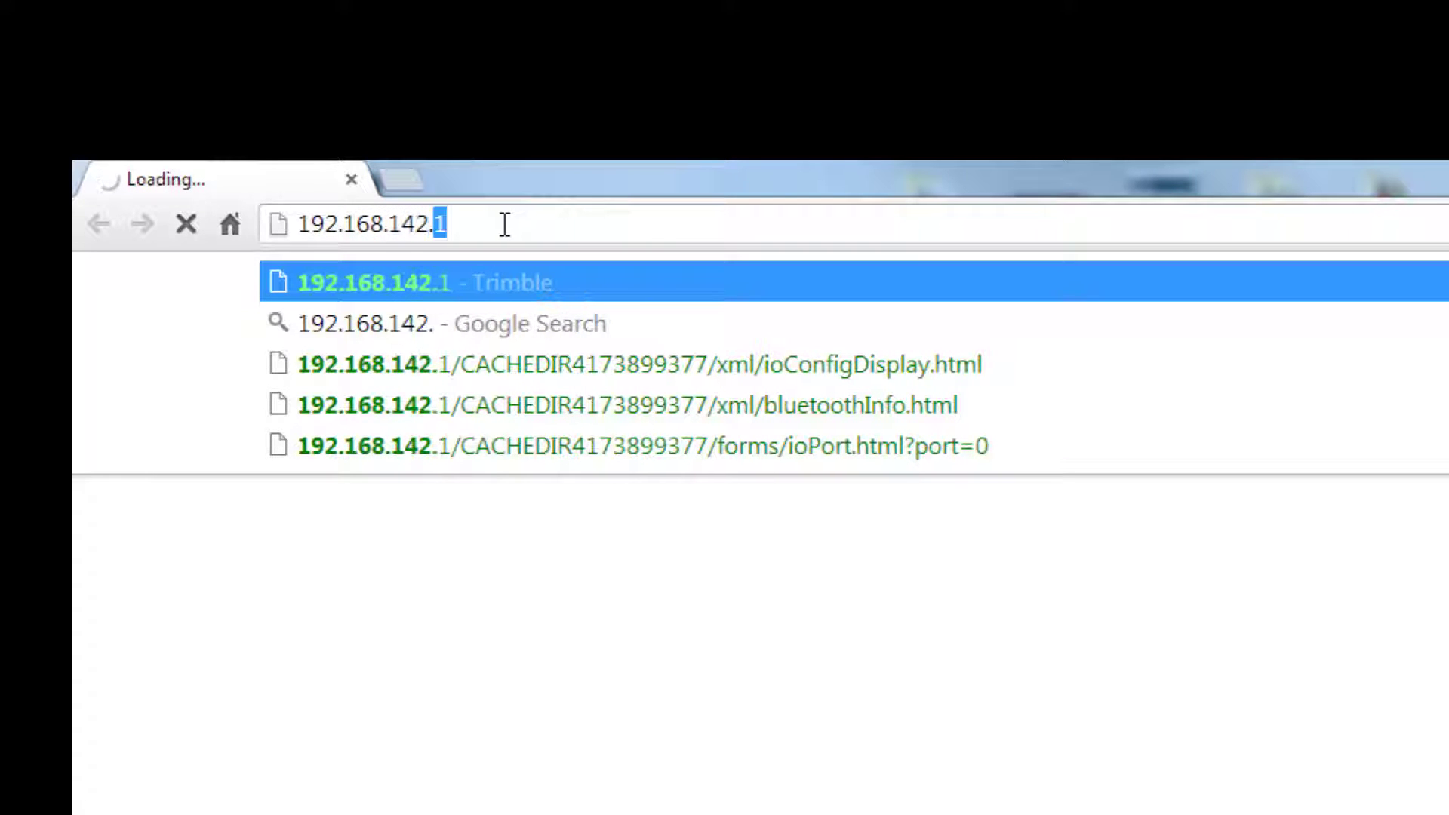
type("142.1")
key("Return")
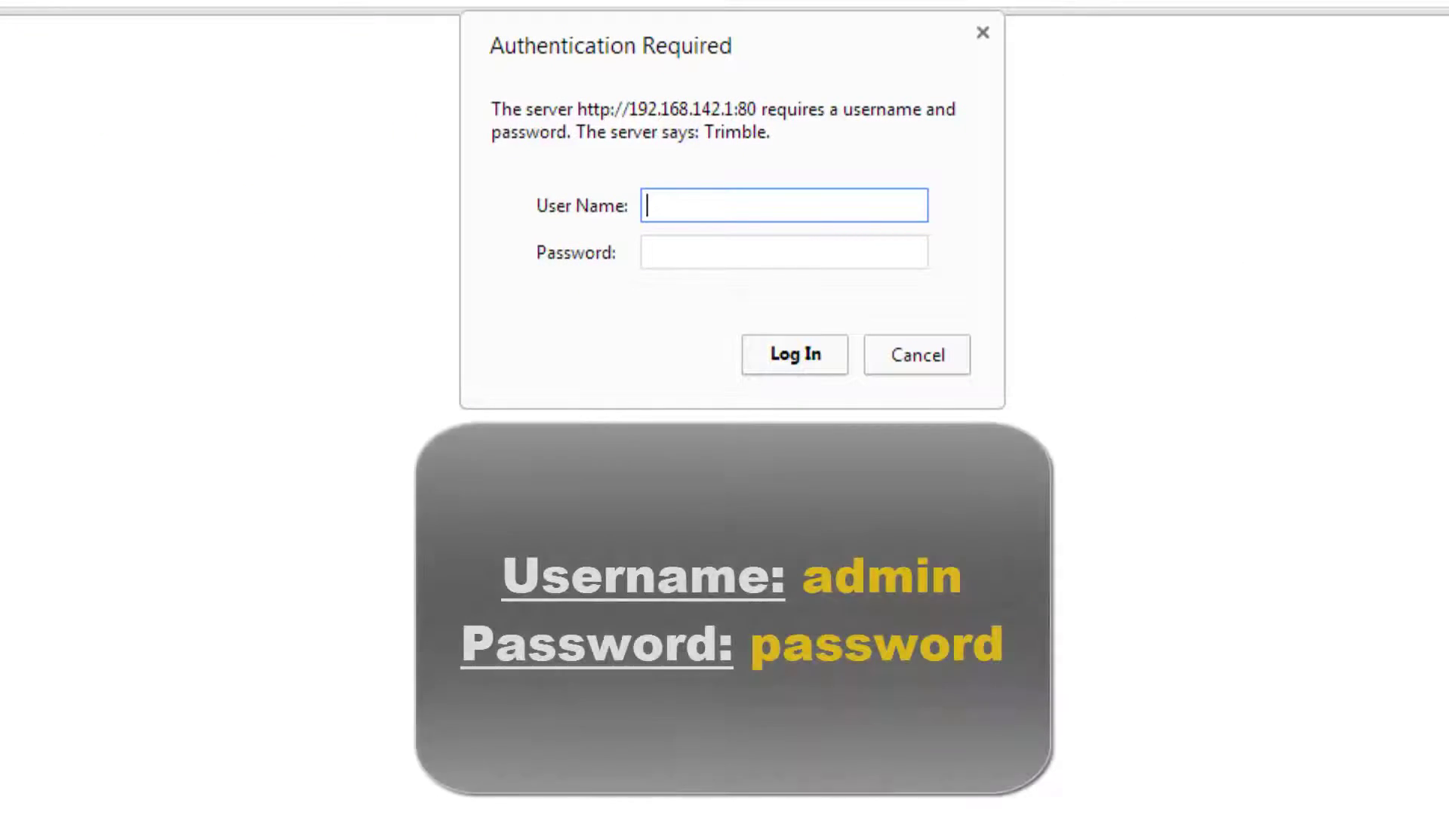
type("admin")
key("Tab")
type("pas")
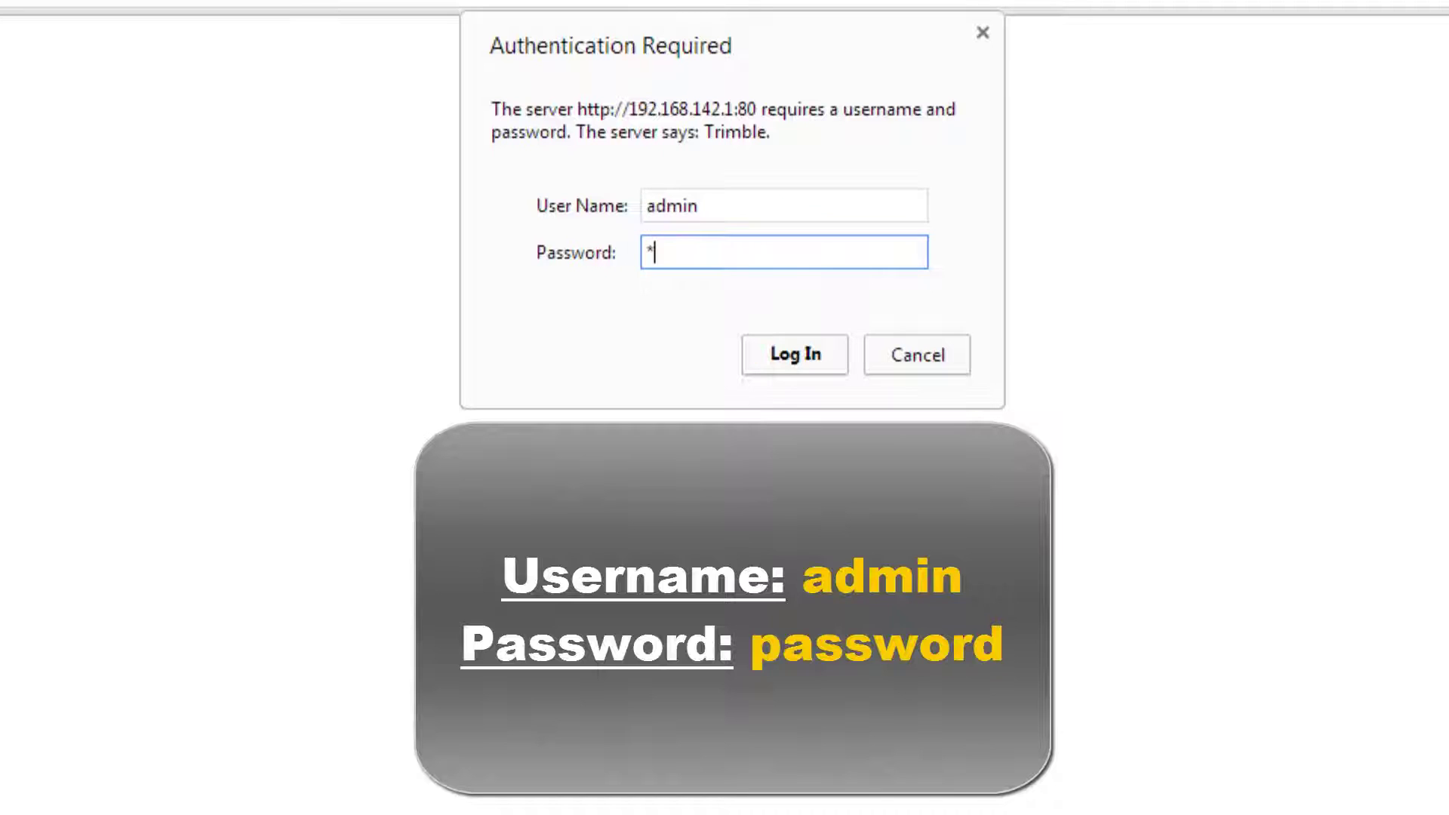
type("sword")
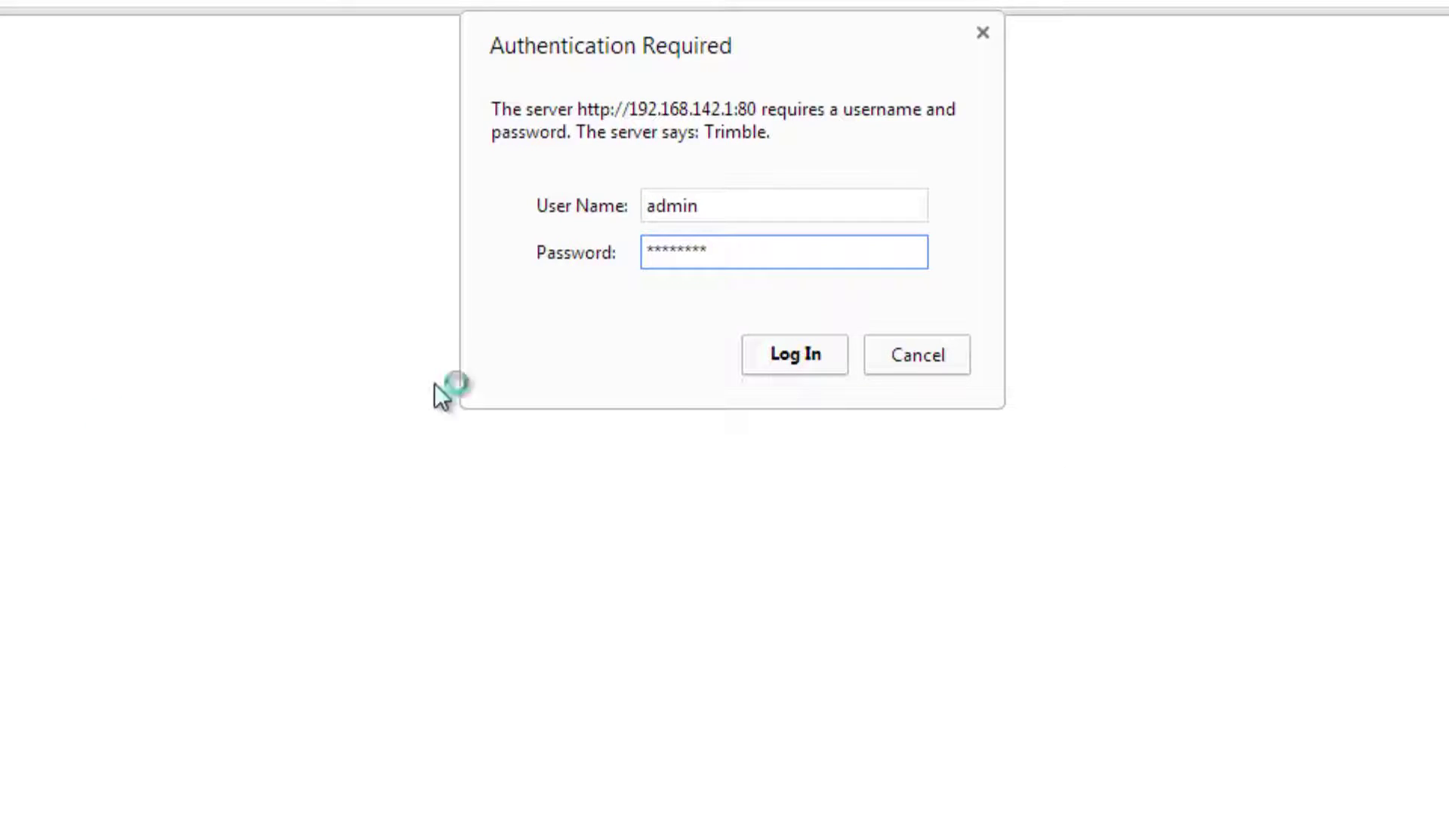
Step: Log in, then open the Serial (Lemo) port setup from I/O Configuration
left_click(767, 287)
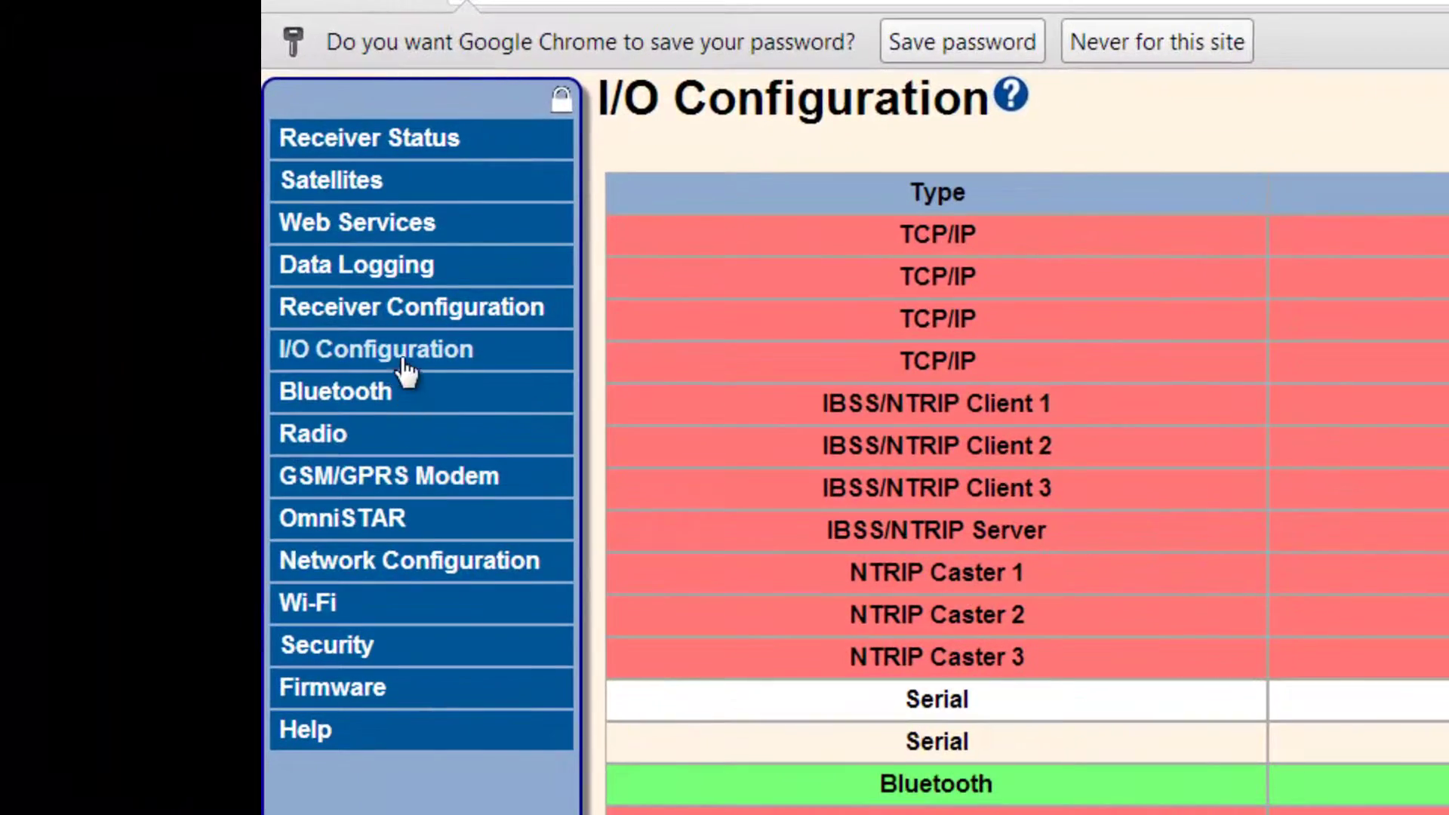
left_click(149, 248)
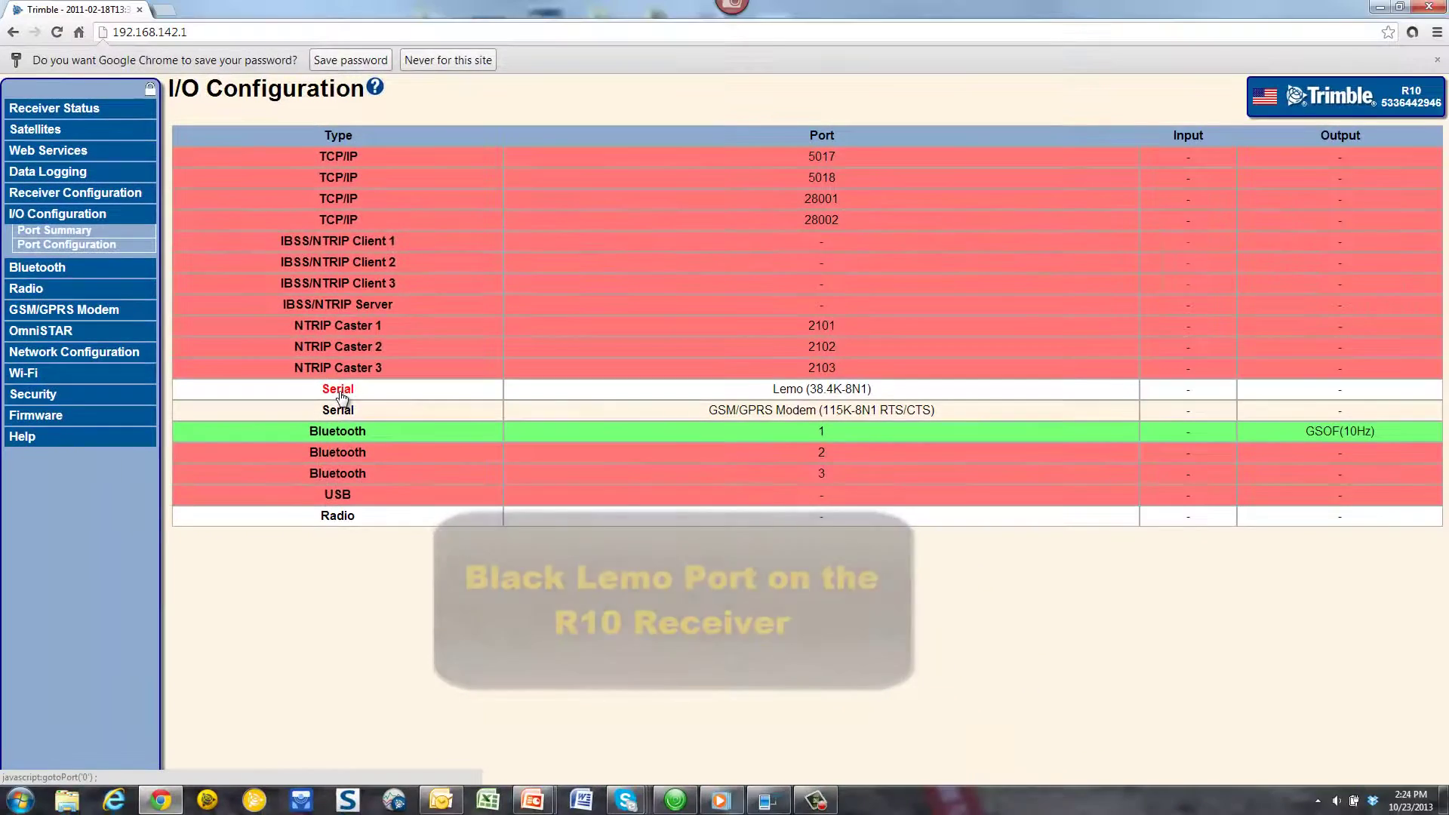
left_click(338, 390)
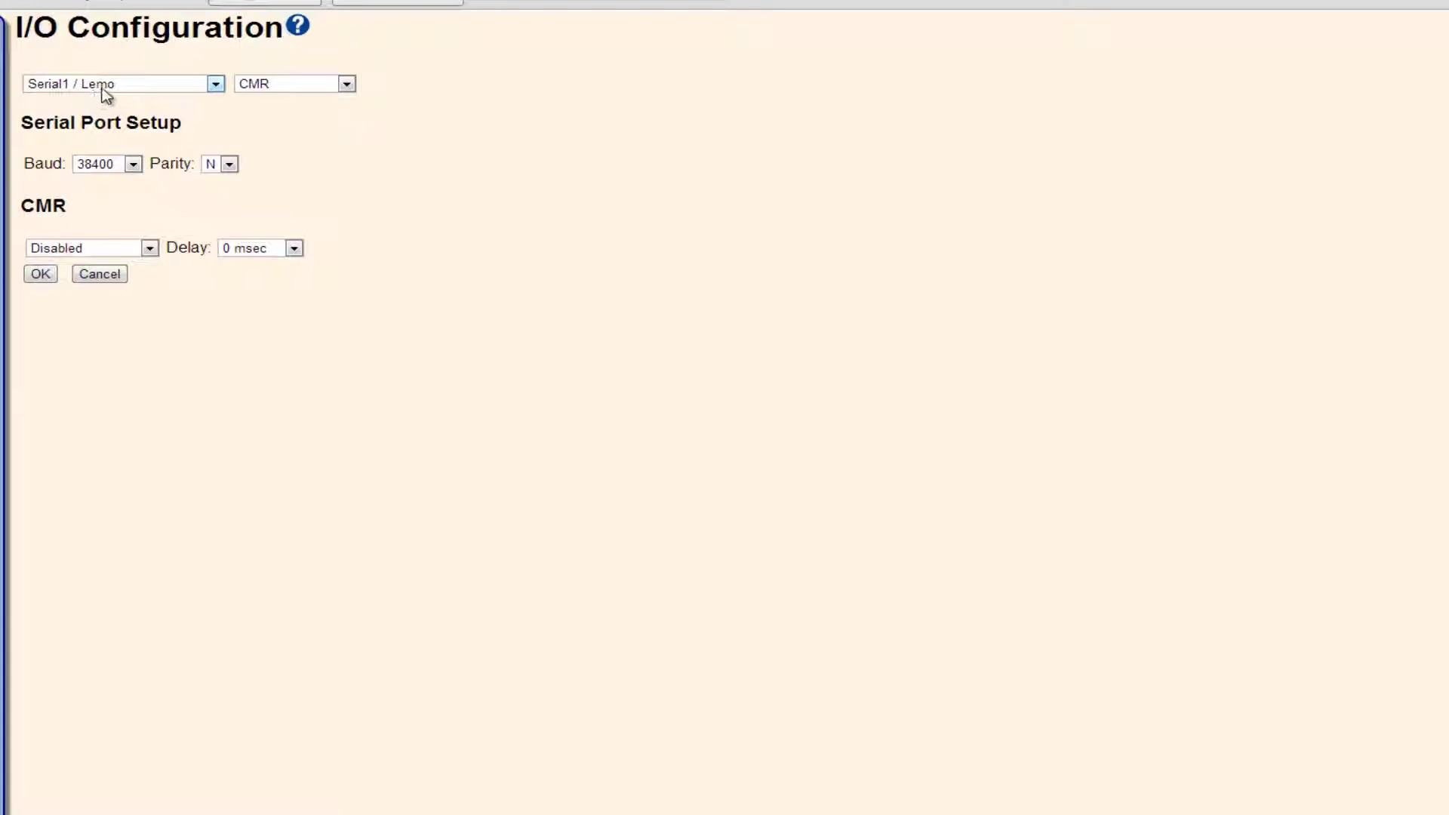
Step: Switch the Lemo port output format from CMR to NMEA at 9600 baud
left_click(347, 84)
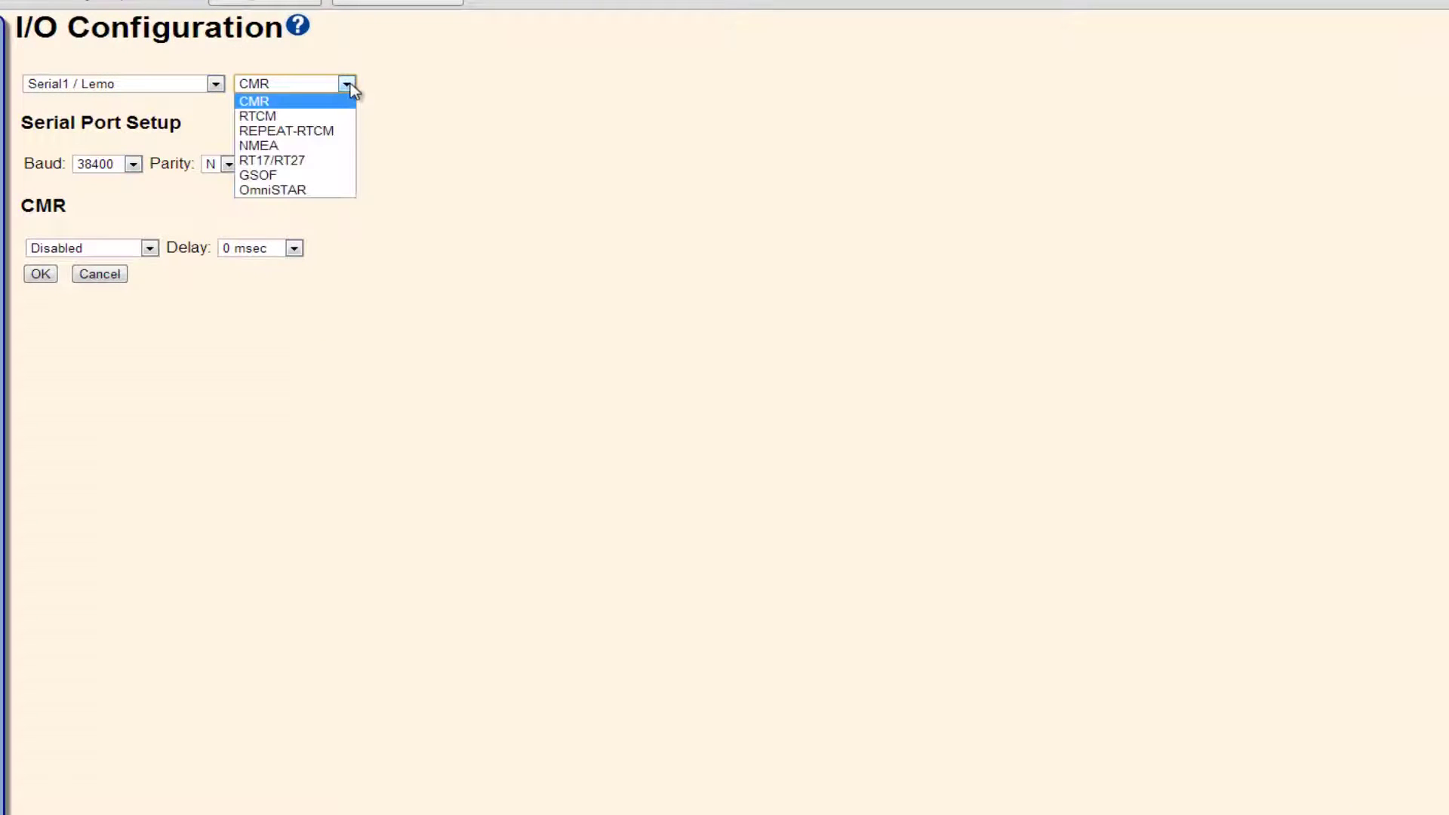
left_click(334, 147)
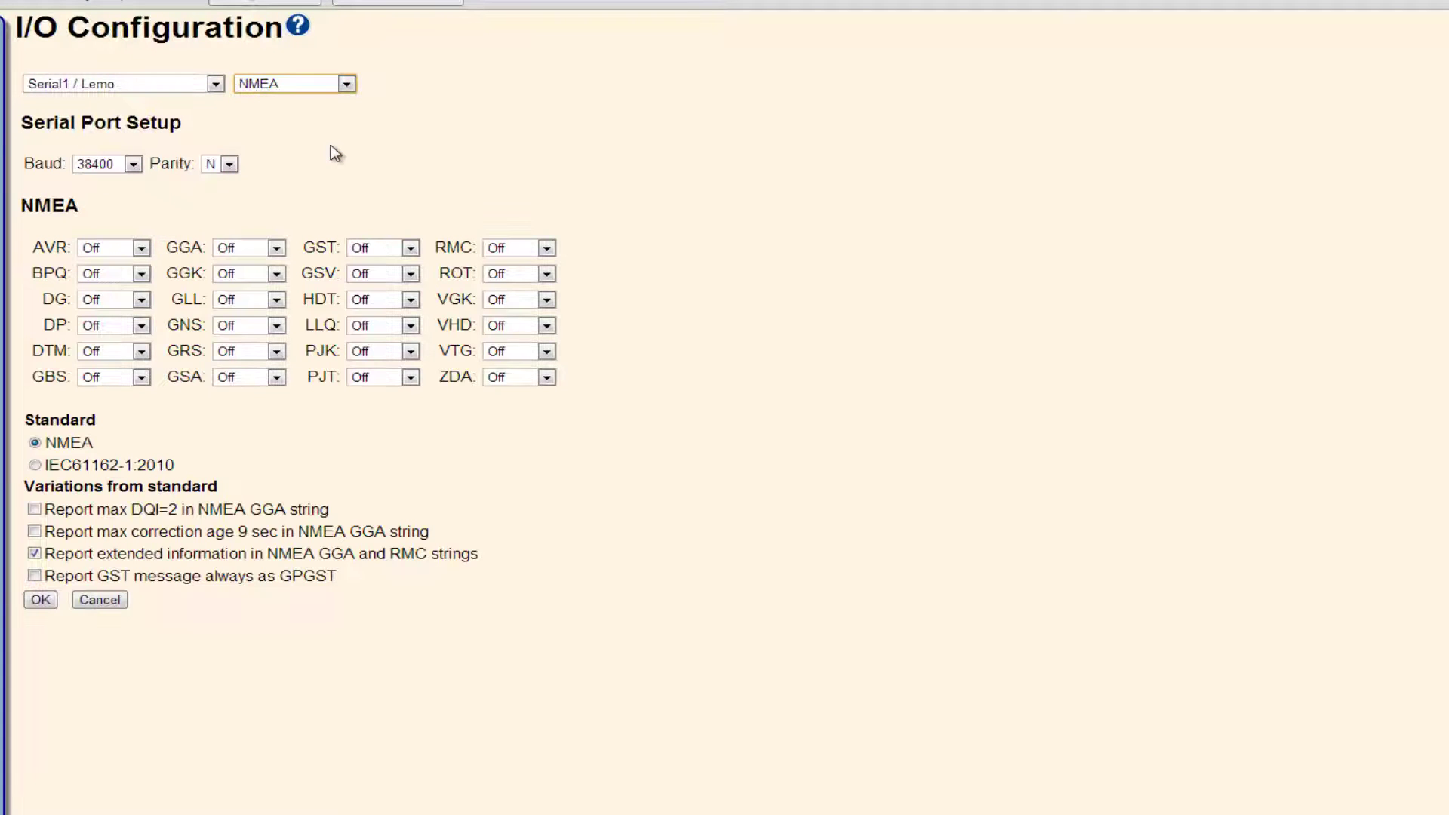
left_click(133, 166)
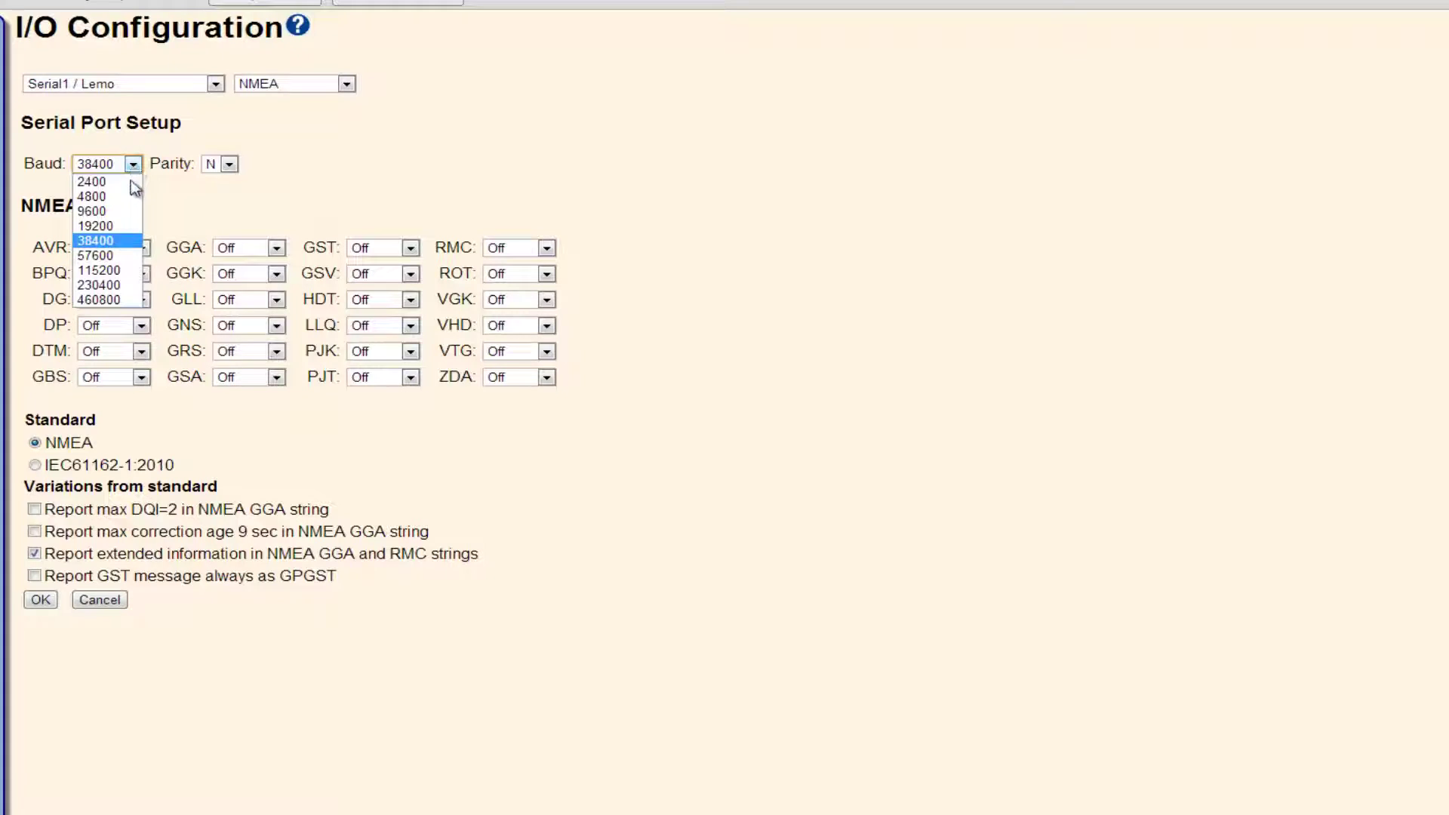
left_click(119, 211)
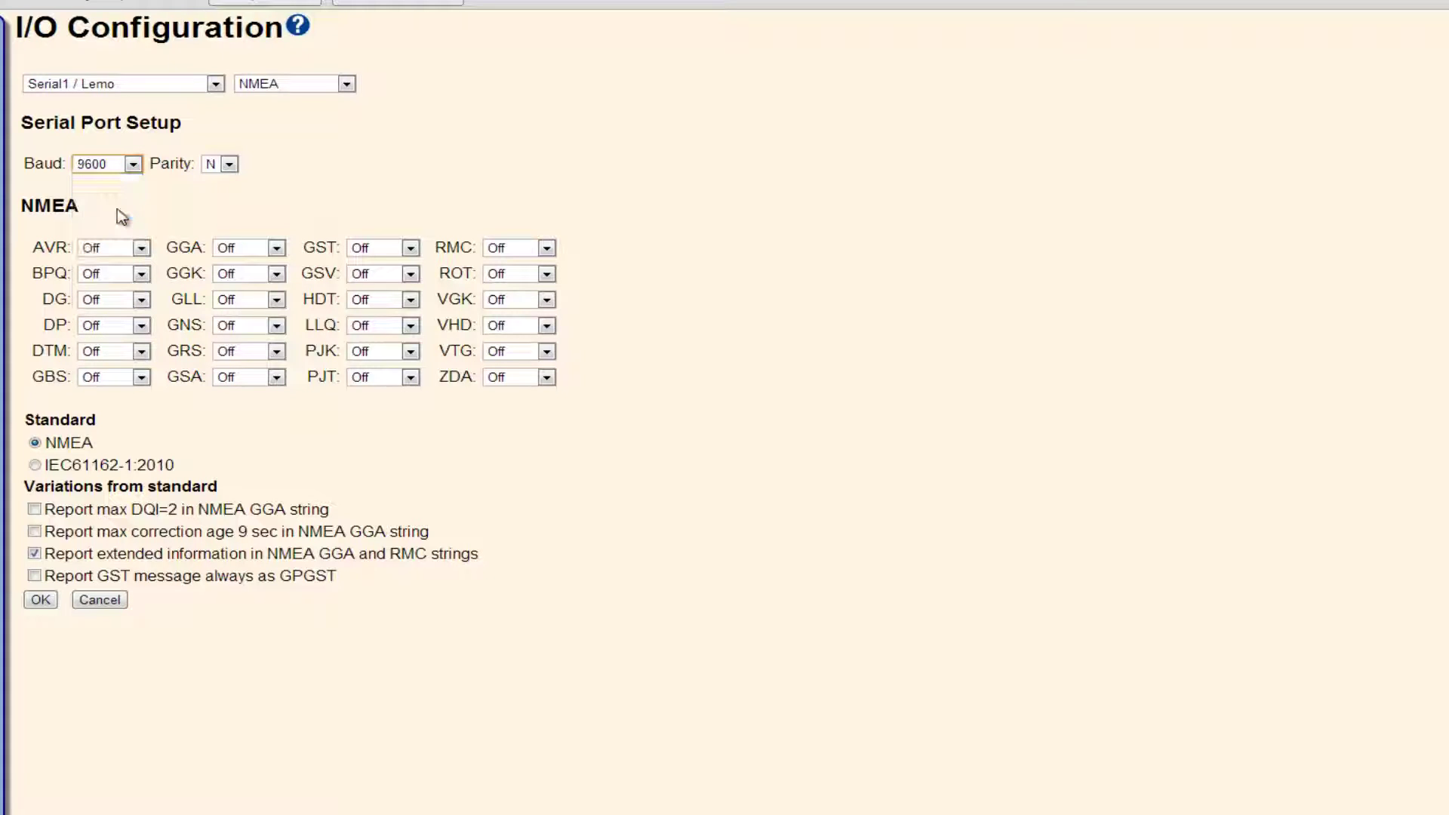
left_click(229, 164)
Step: Keep parity N, set GGA and GGK to 5 Hz and ZDA to 1 Hz, then apply with OK
left_click(219, 184)
left_click(278, 249)
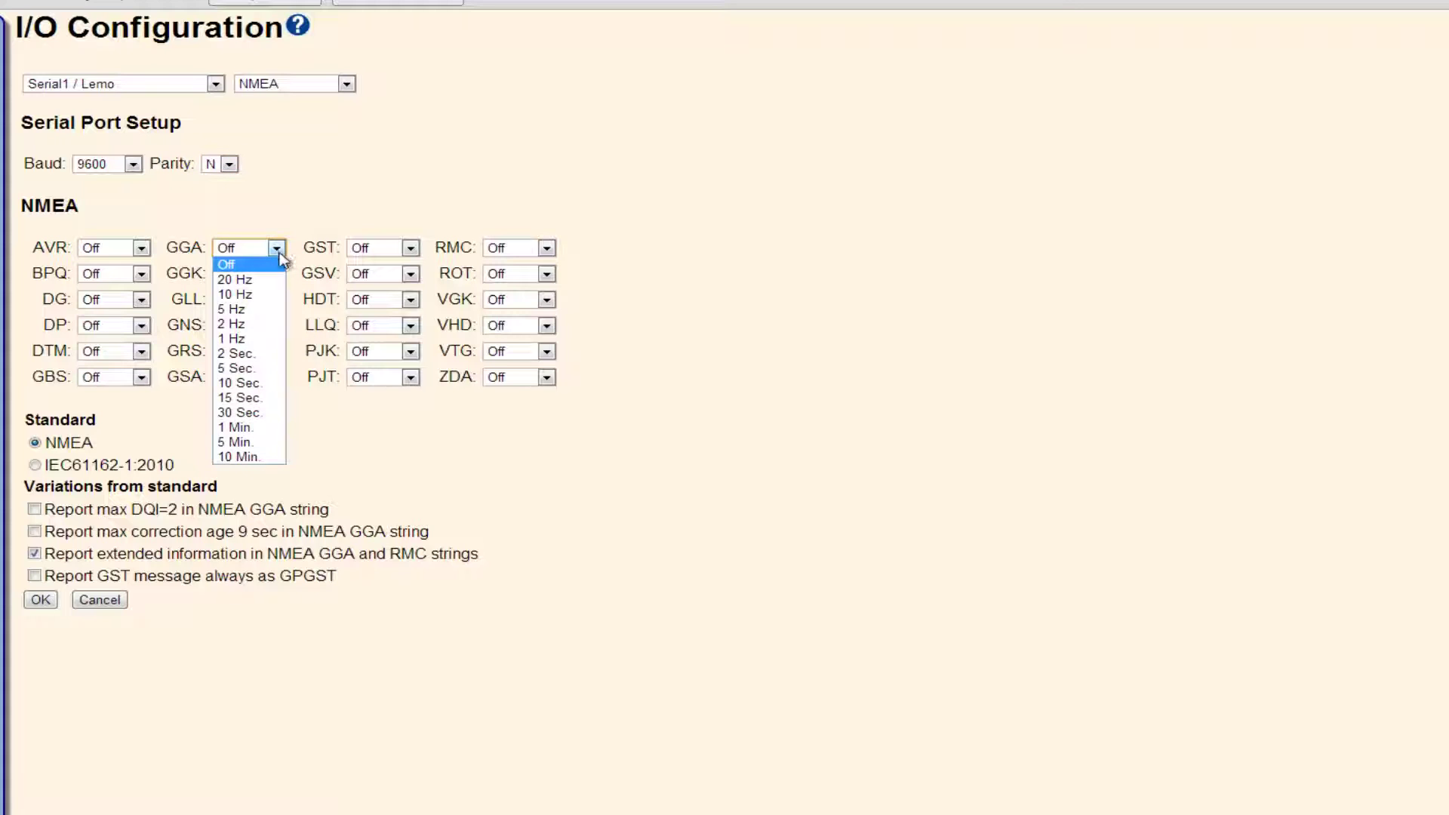
left_click(249, 309)
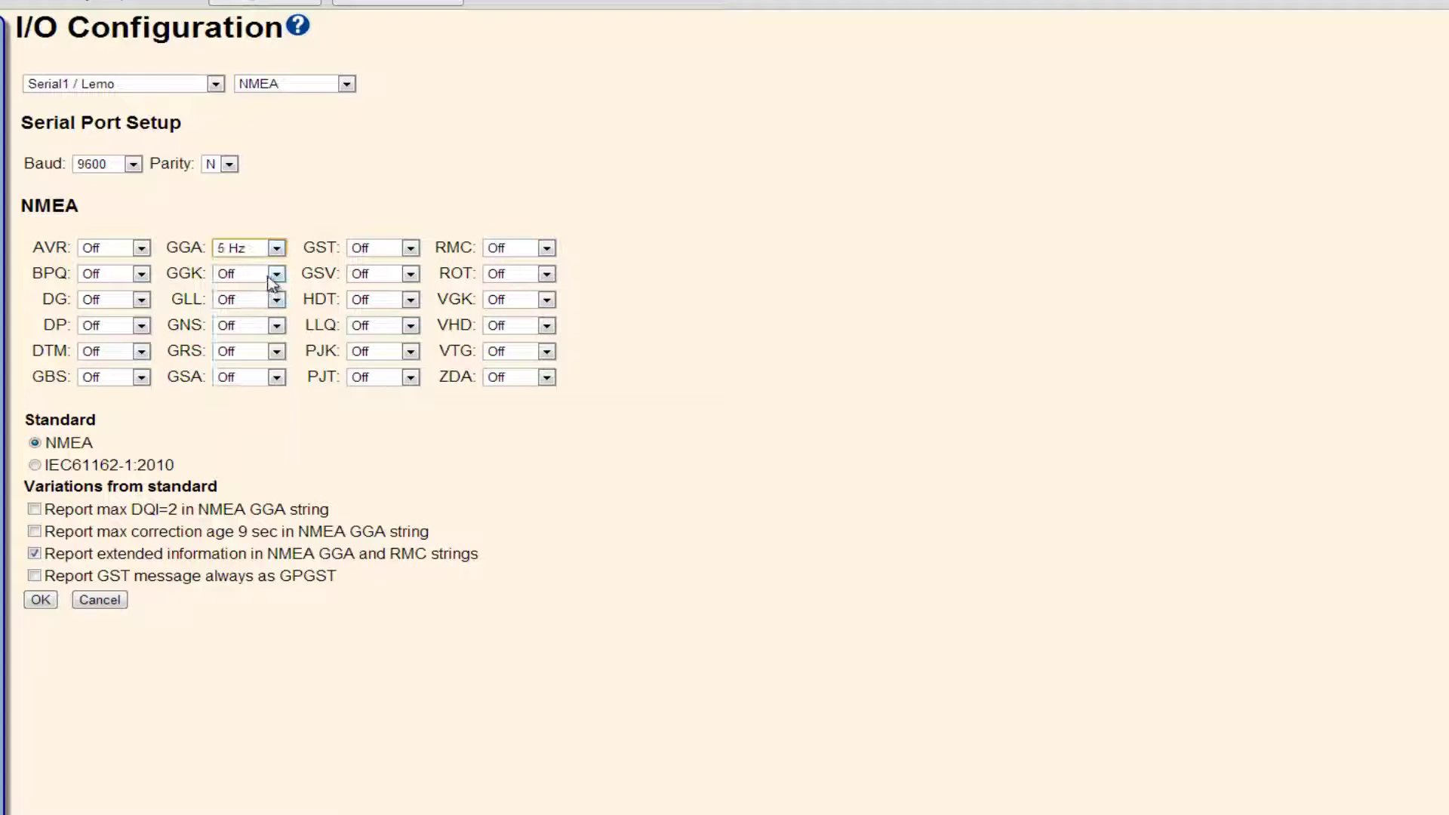
left_click(276, 276)
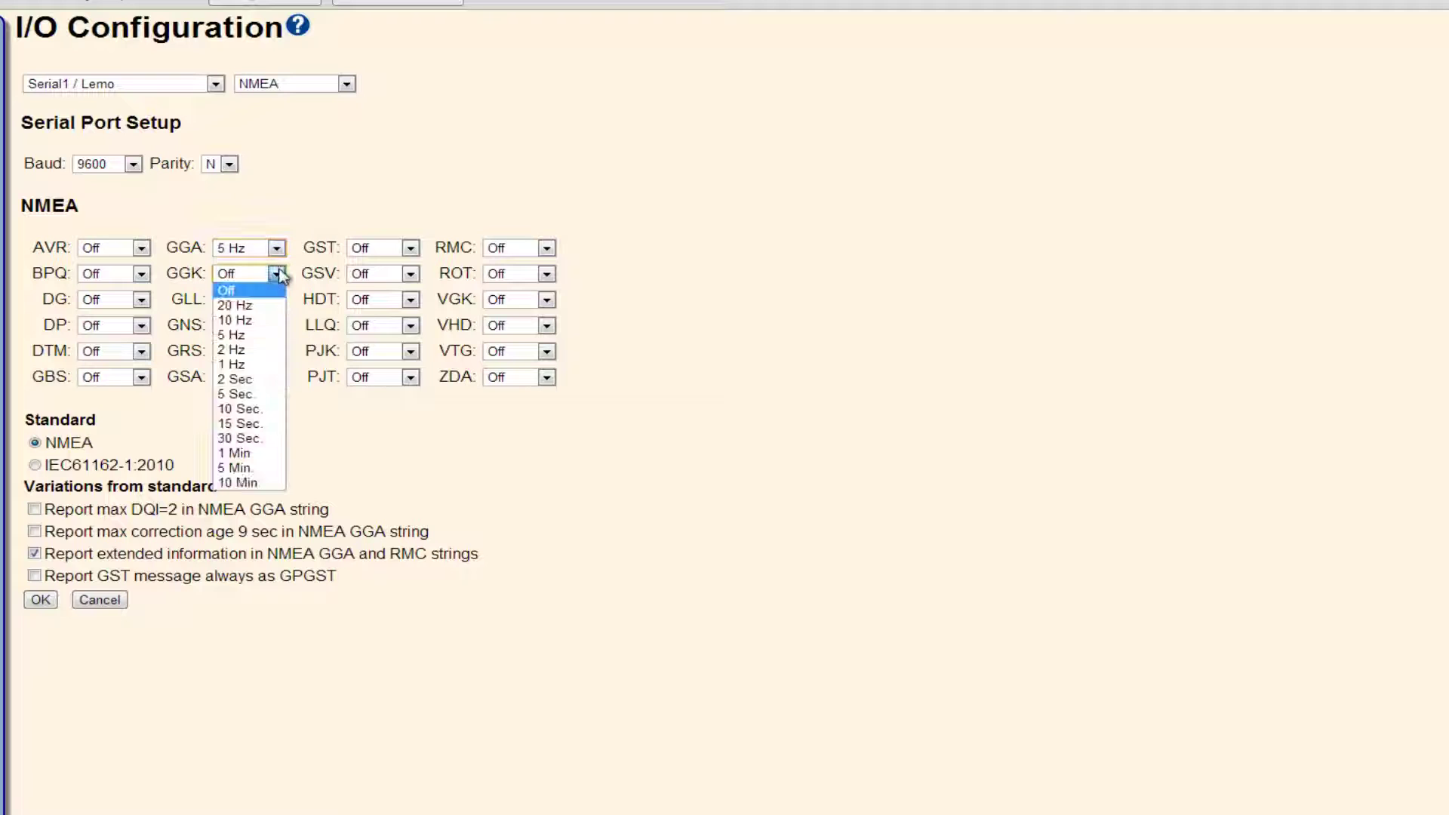
left_click(267, 335)
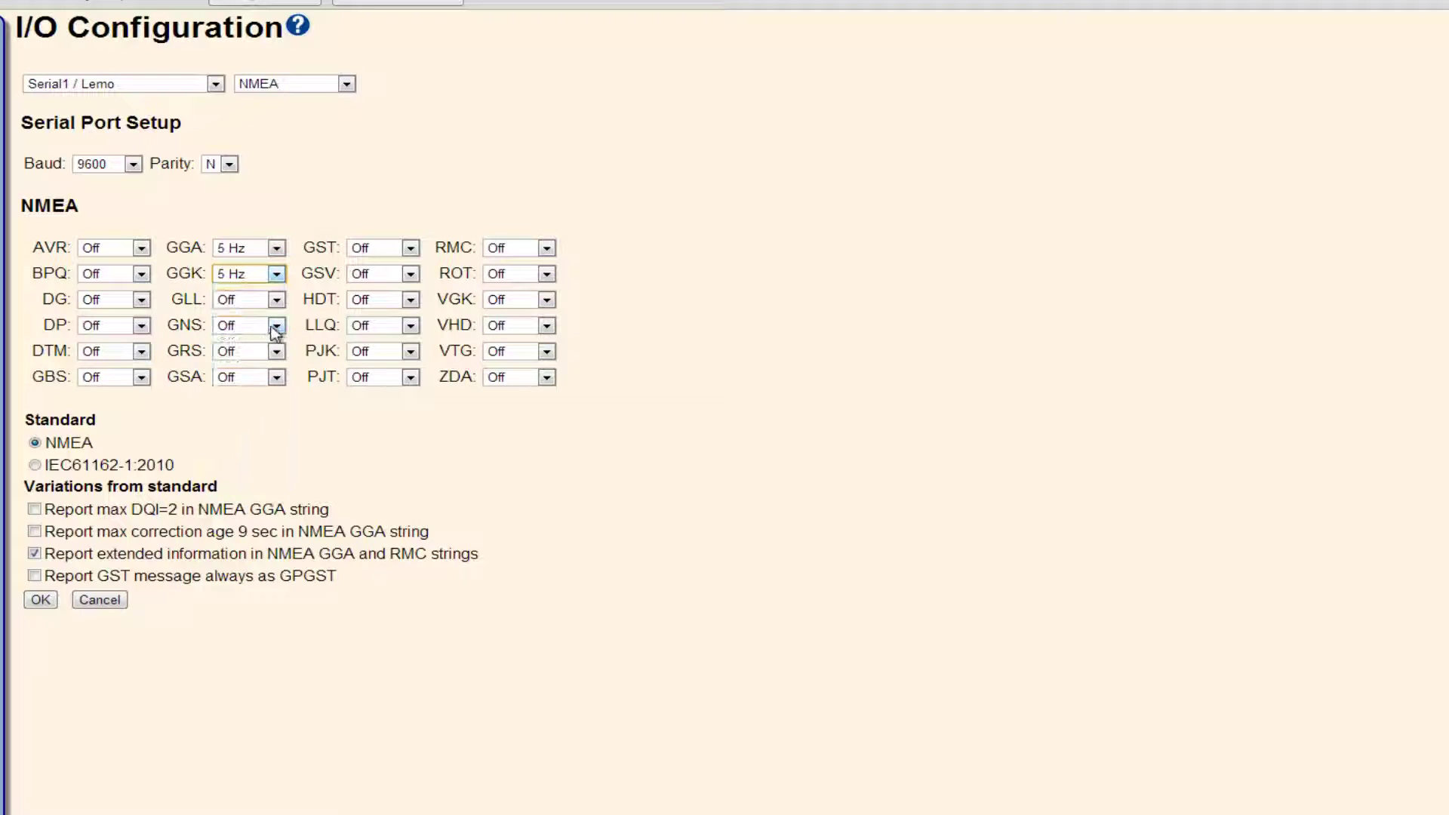
left_click(545, 378)
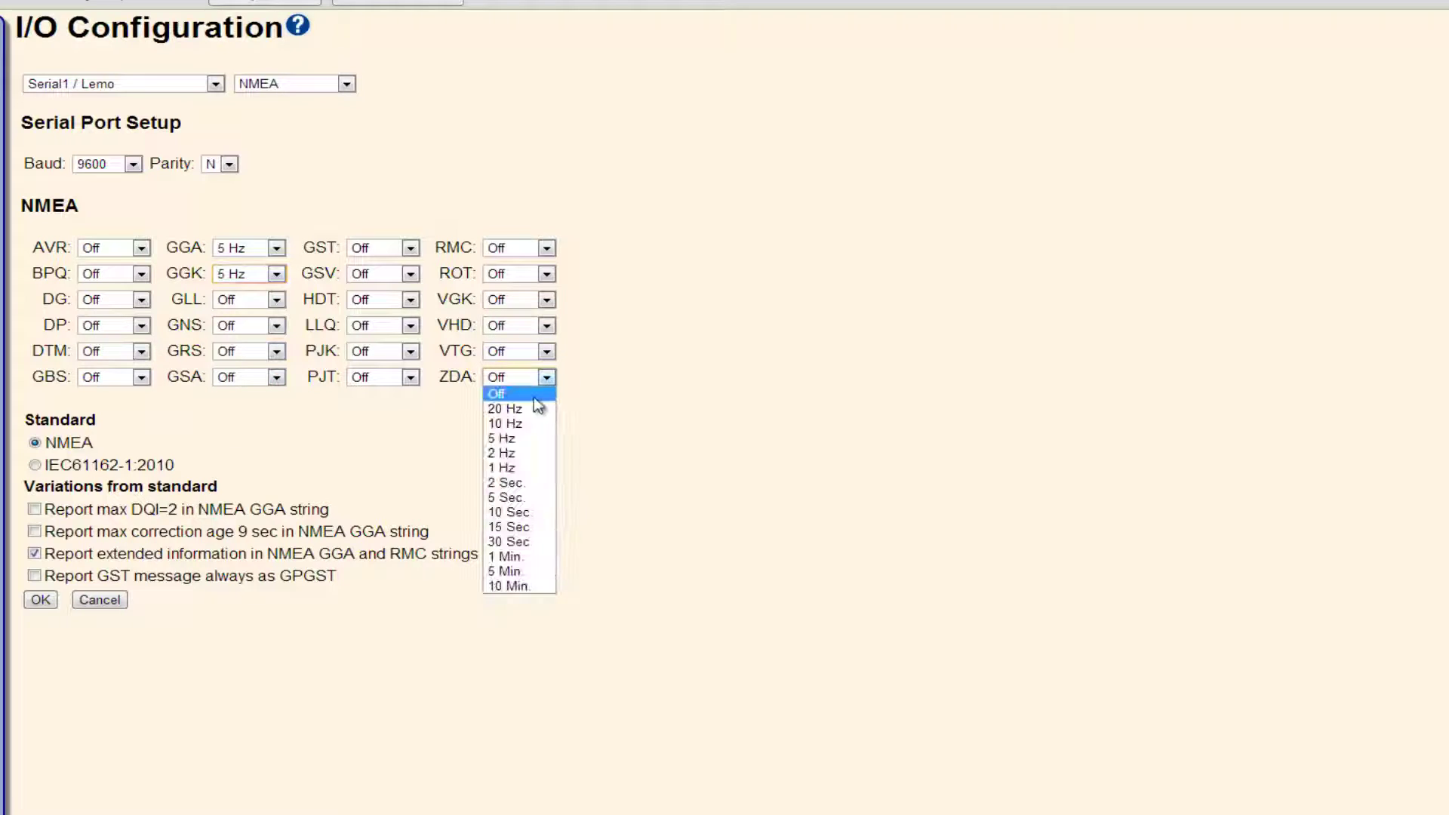
left_click(528, 468)
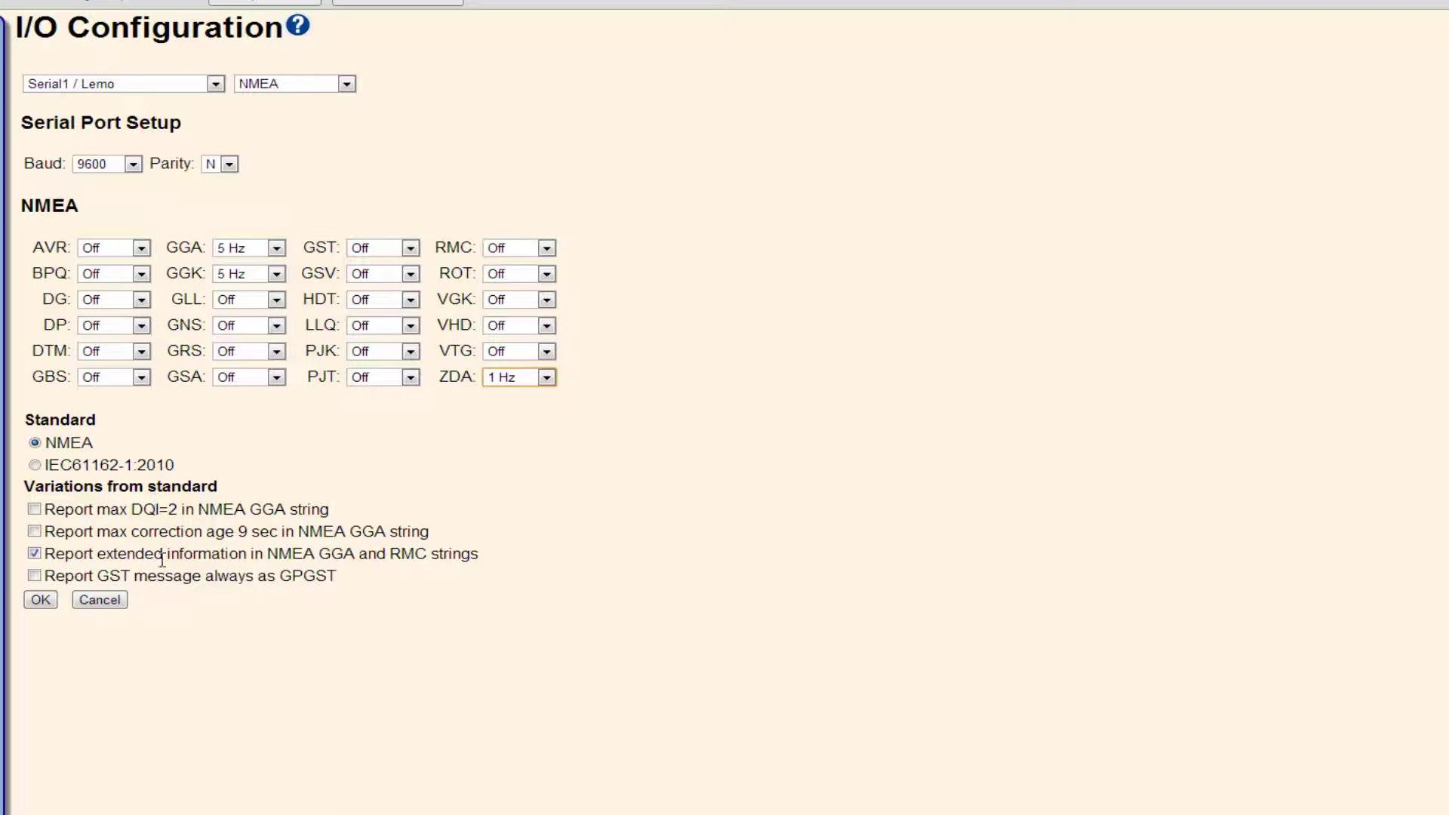
left_click(45, 604)
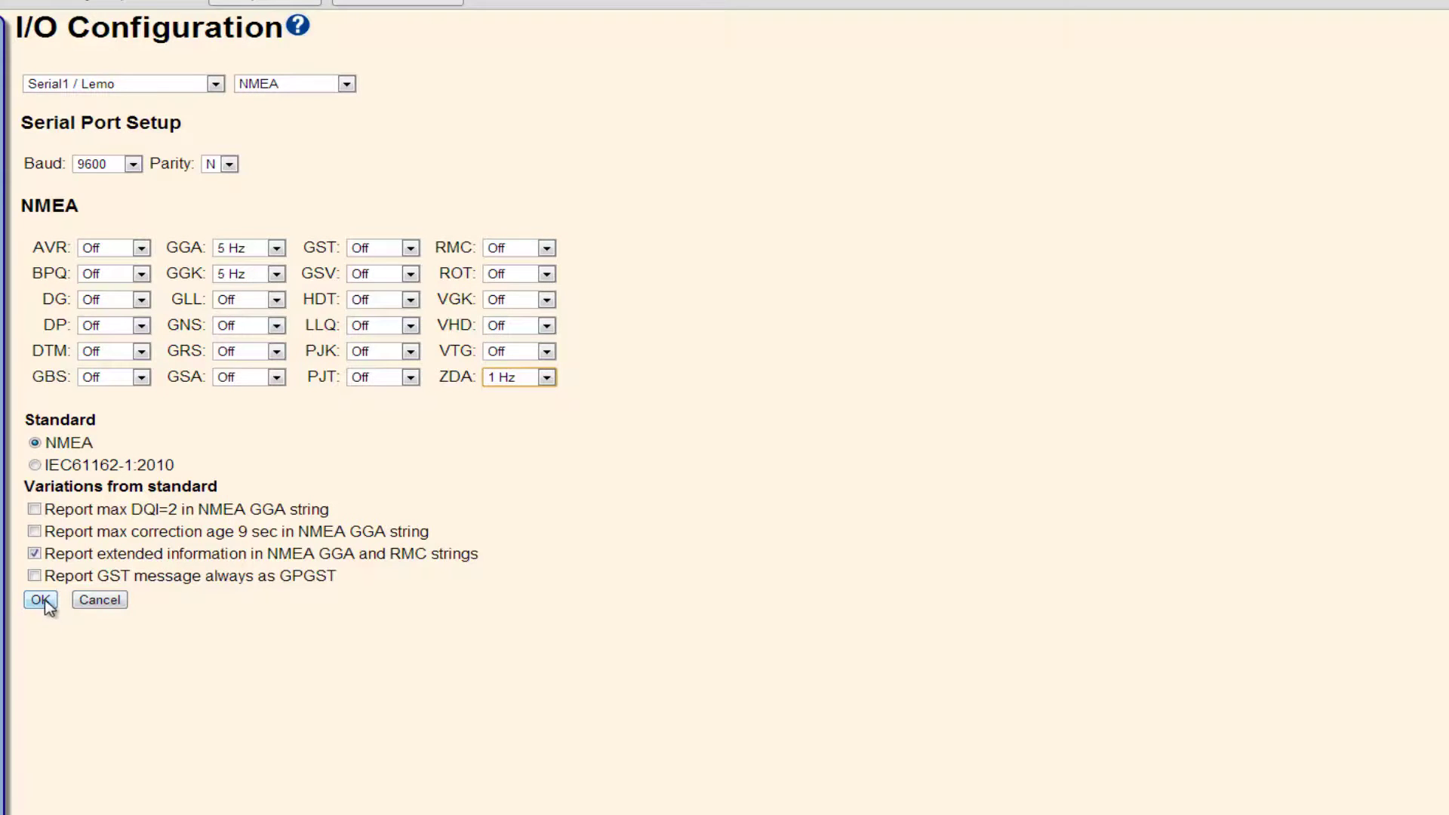